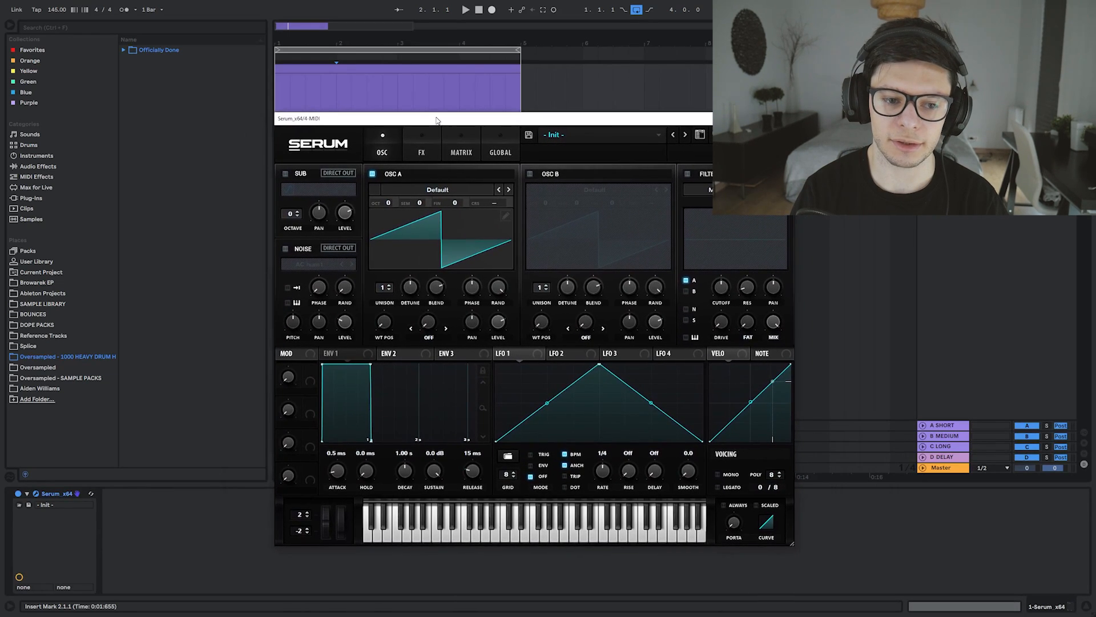
click(424, 152)
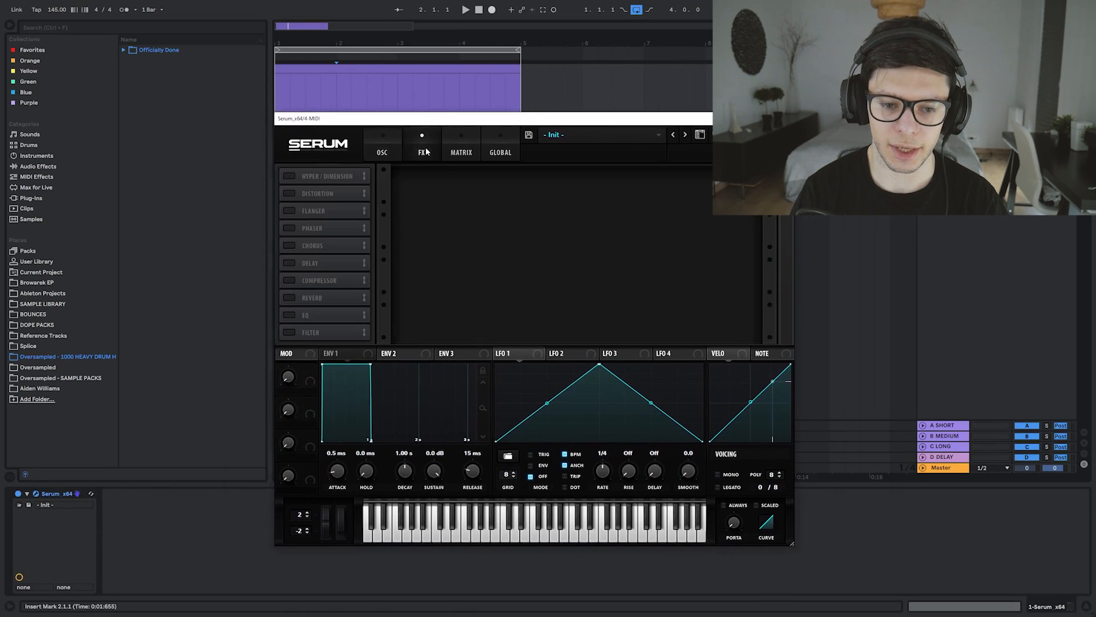
click(381, 148)
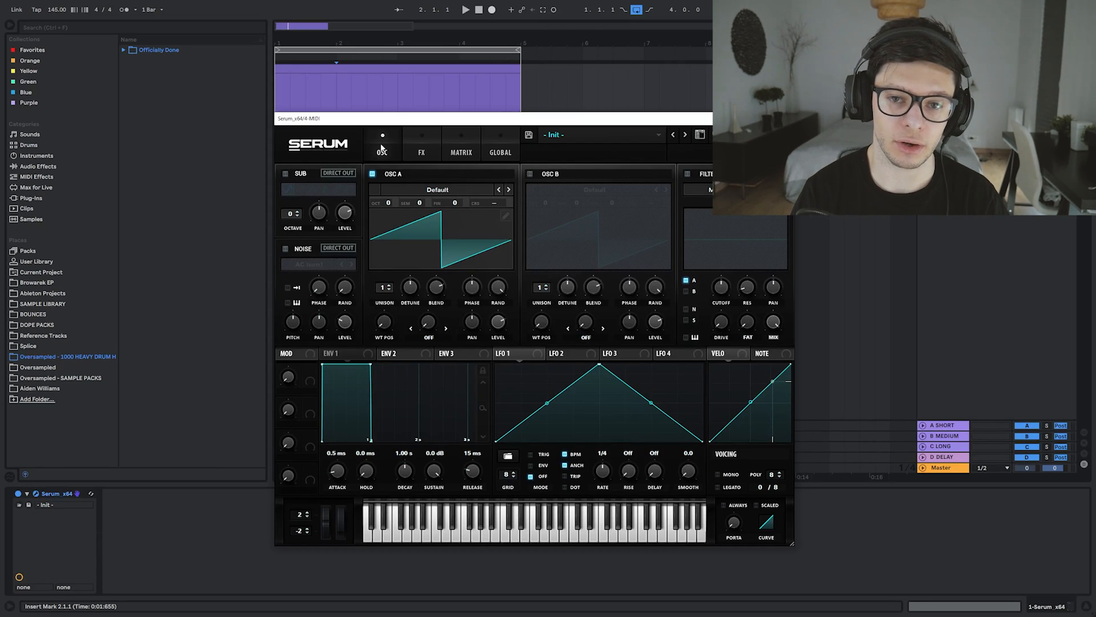
- Load the Oversampled GALAXY MIDI file midi_15_E onto the Serum track and extend the arrangement loop to eight bars
click(52, 374)
click(204, 50)
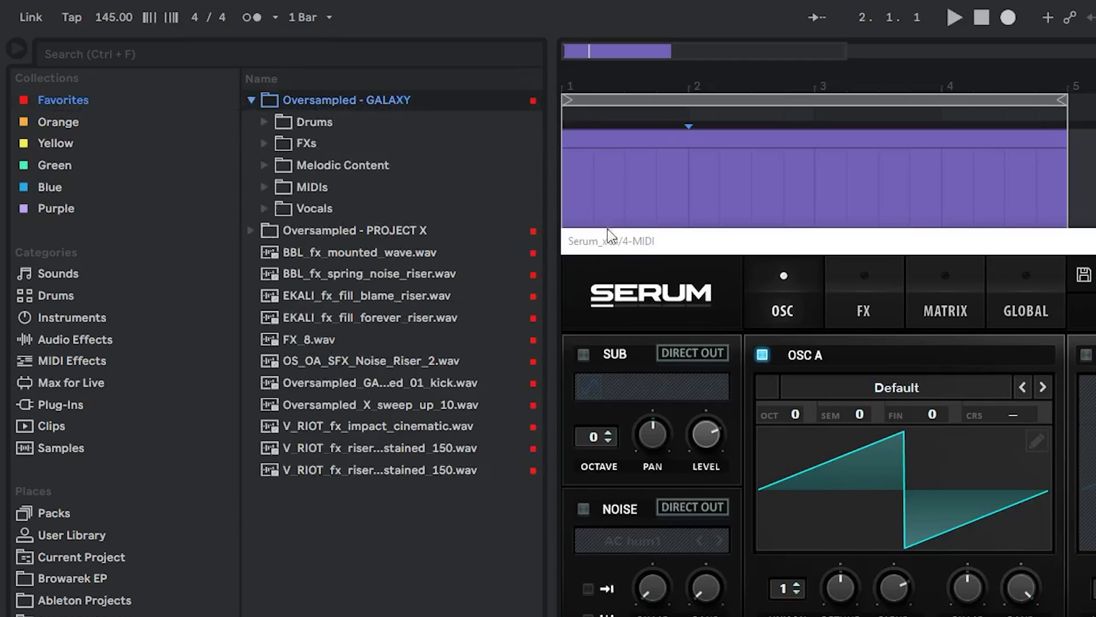
drag(610, 235, 869, 281)
click(320, 186)
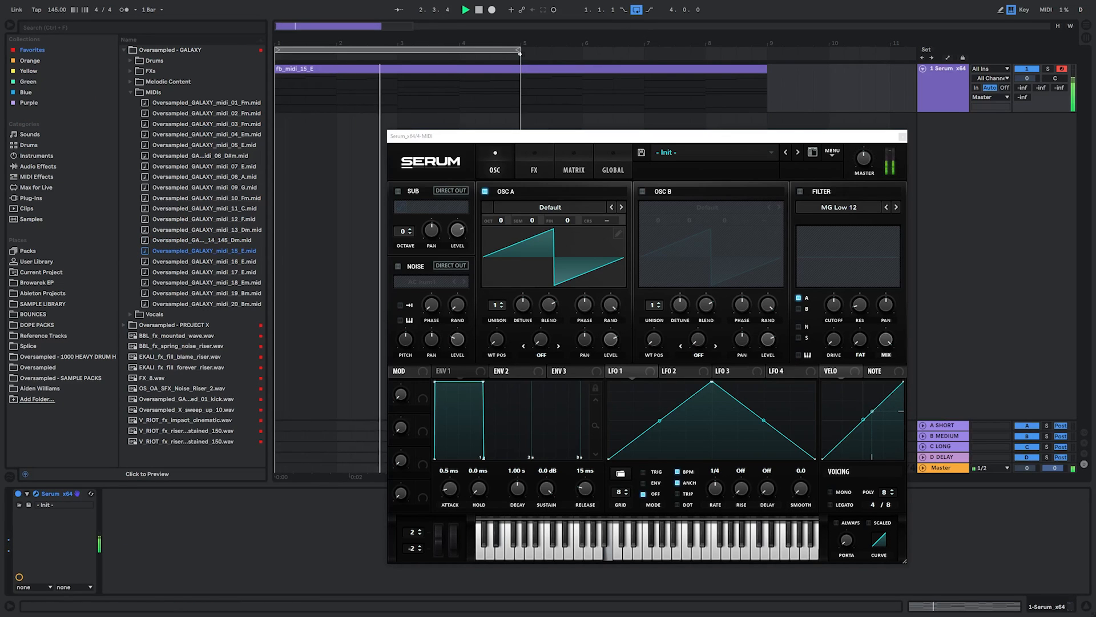
drag(519, 50, 769, 63)
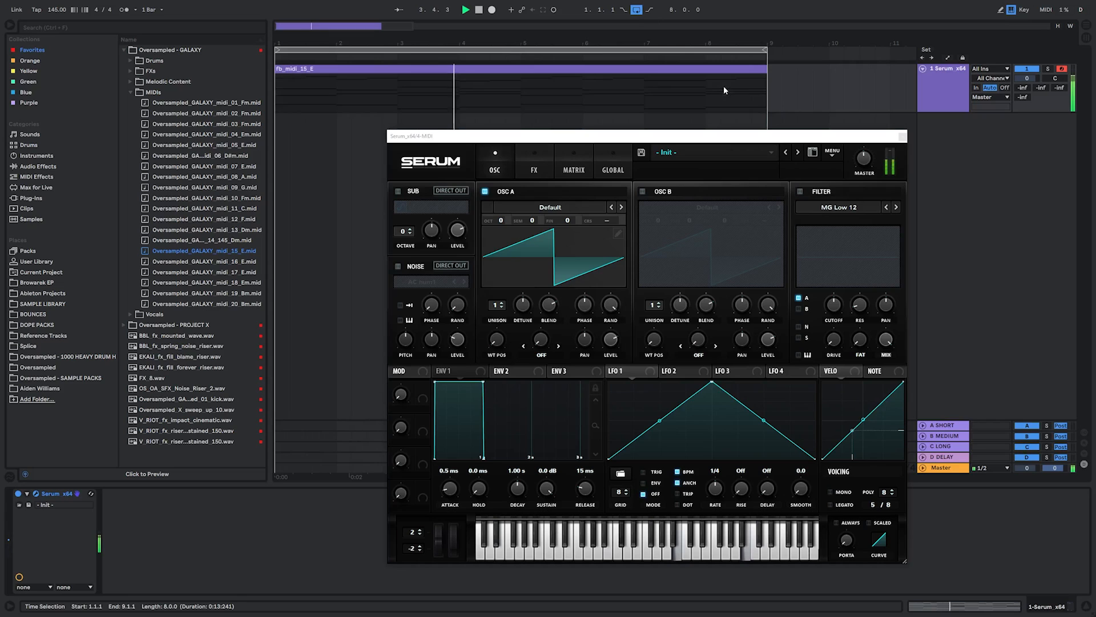
drag(637, 130, 618, 126)
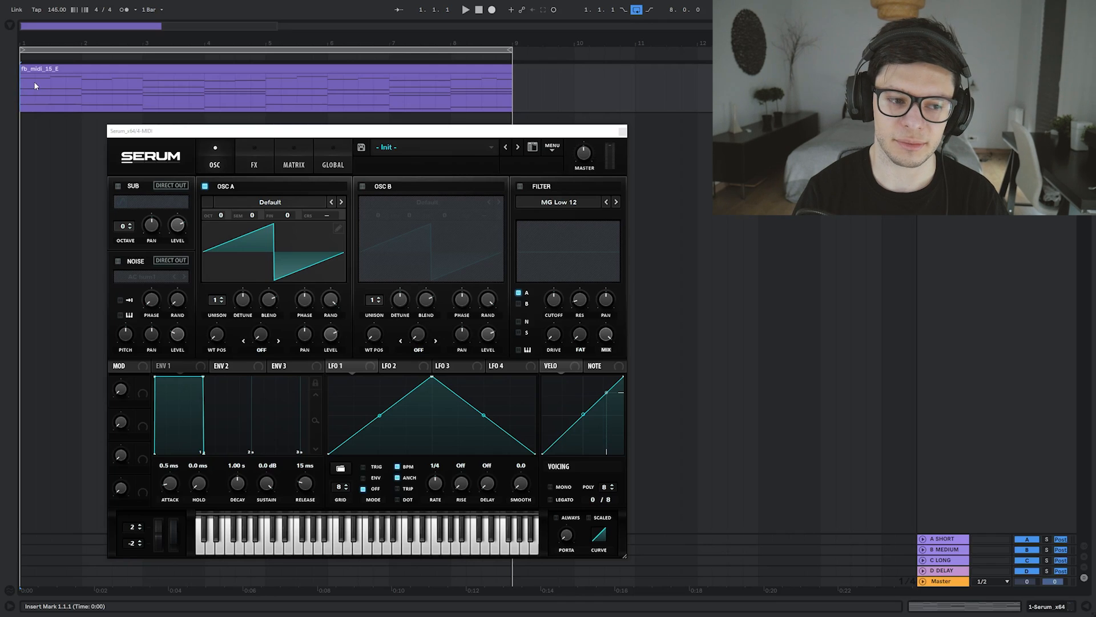
- Arrange the synth window beneath the MIDI clip and play the clip from its start to hear the Init sound
double_click(34, 86)
key(ctrl+alt+l)
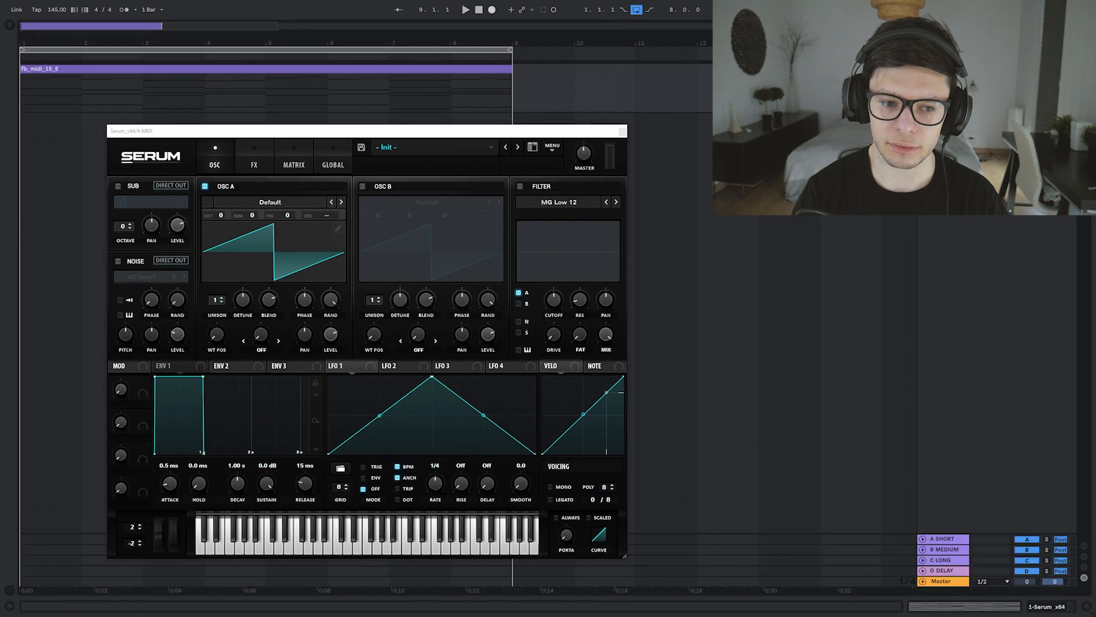
drag(252, 137, 241, 131)
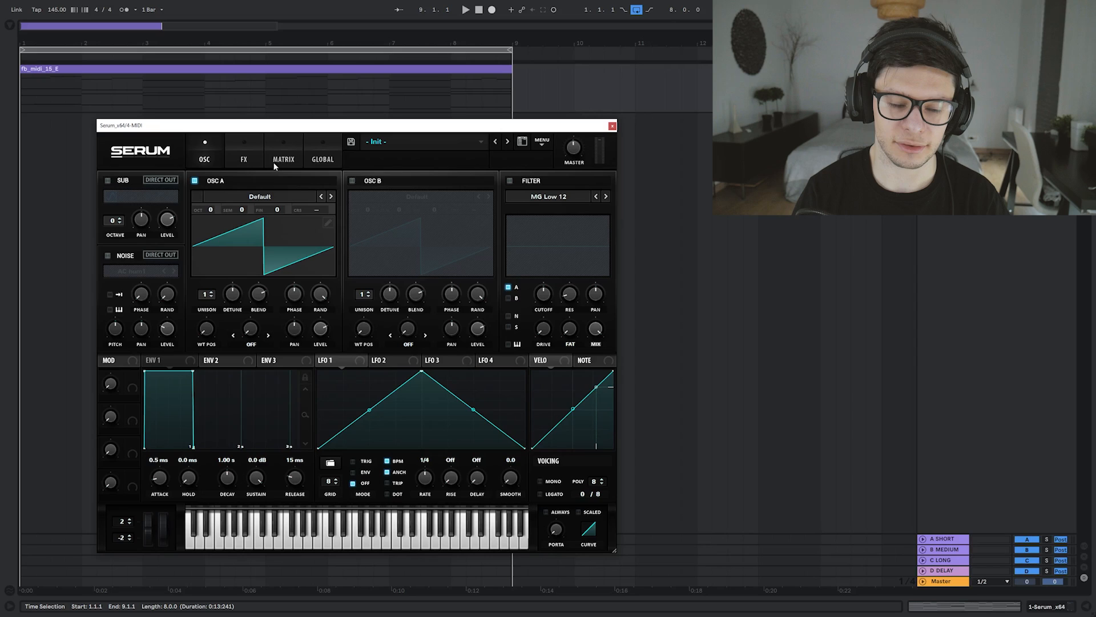
click(23, 96)
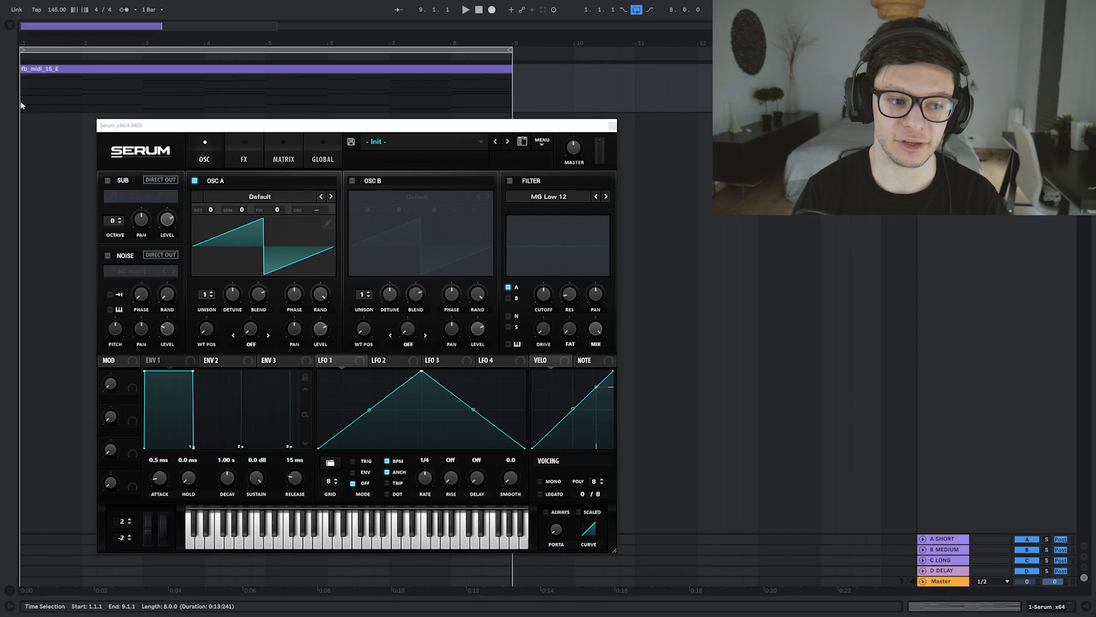
key(space)
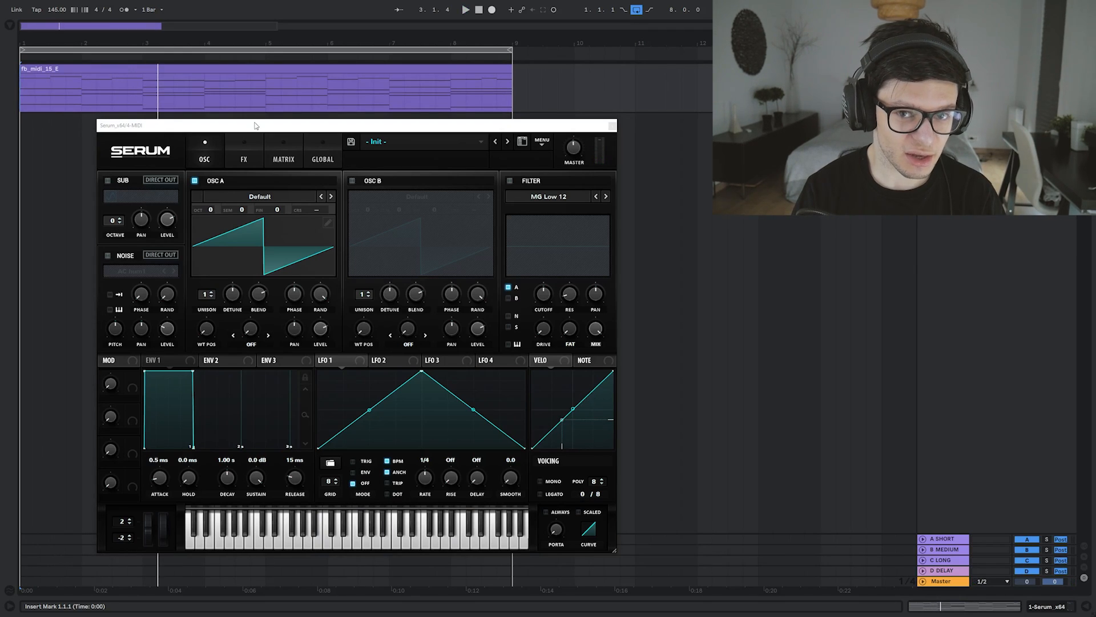
- Load the Analog wavetable Basic Shapes into oscillator A and play the clip to hear it
click(263, 195)
click(263, 187)
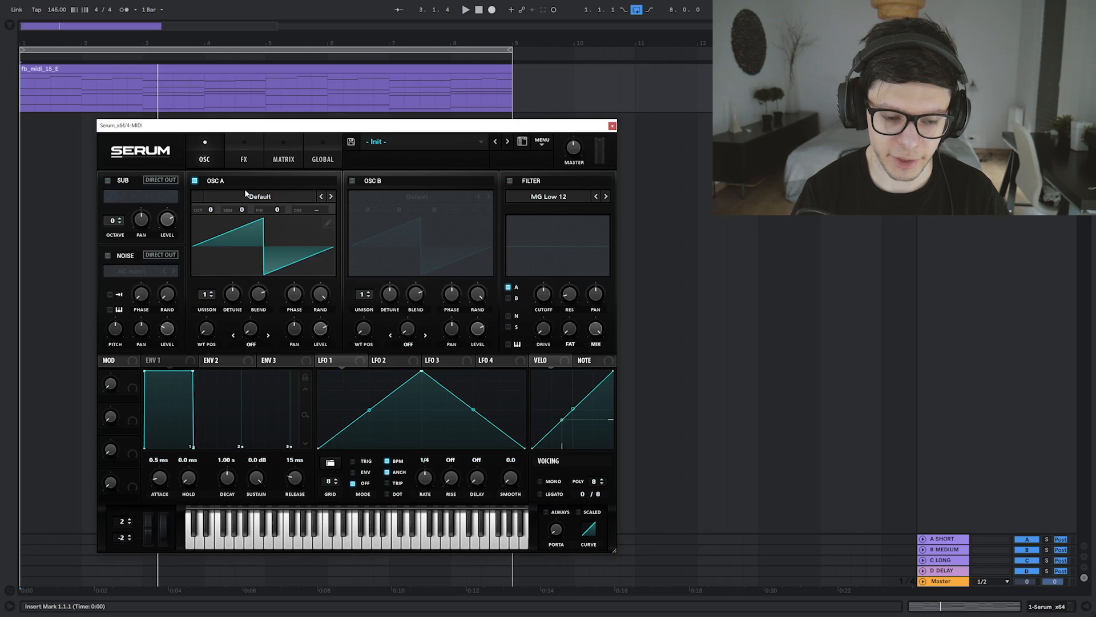
click(247, 194)
mouse_move(251, 208)
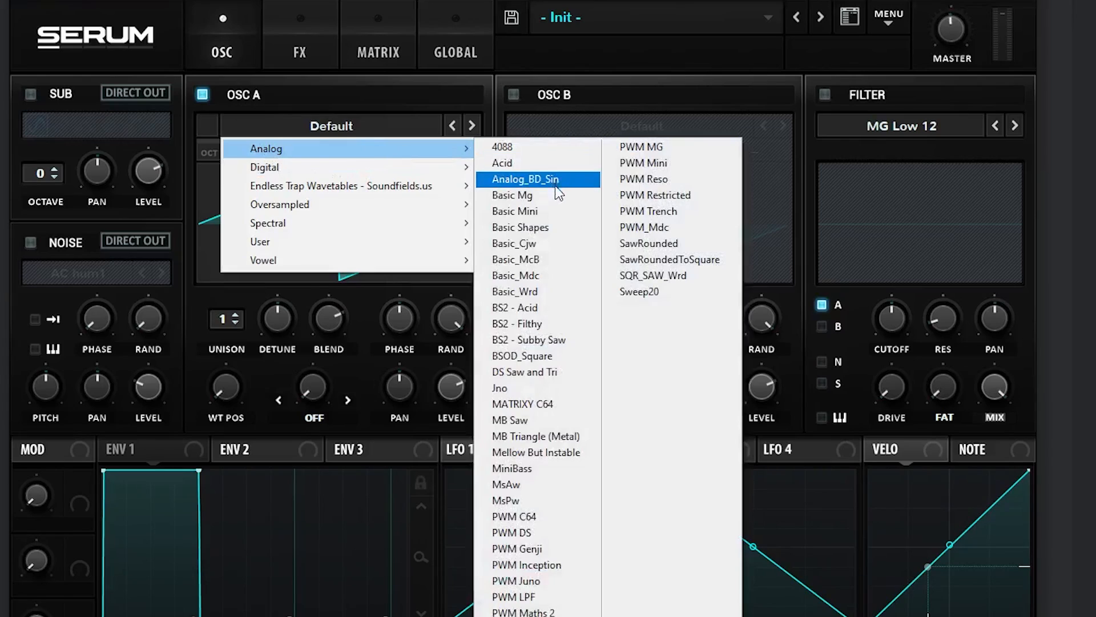
click(548, 224)
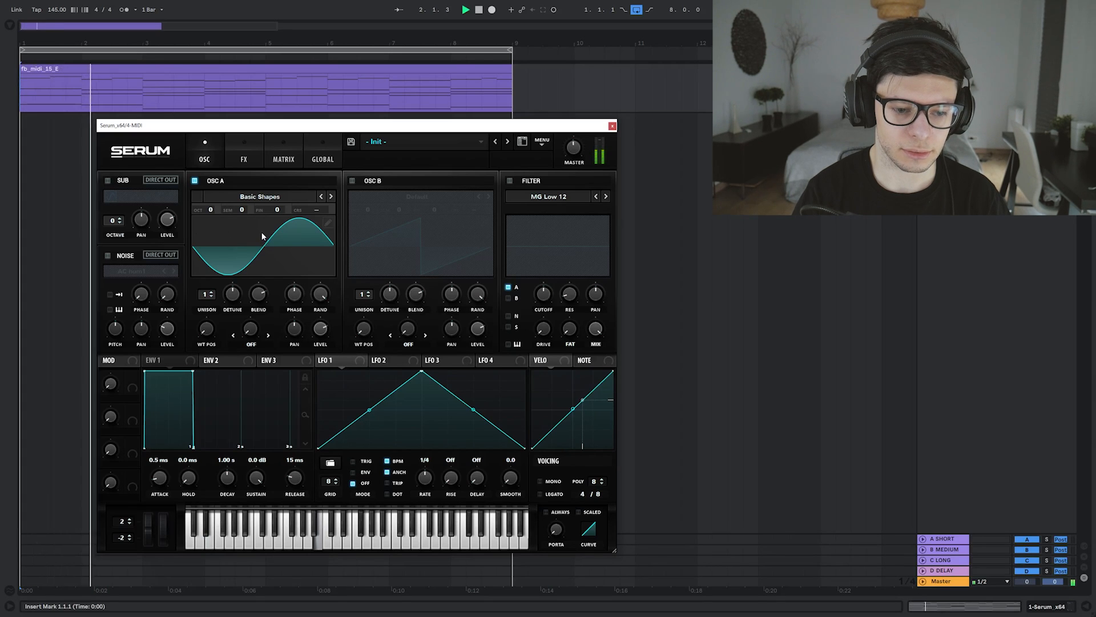
key(space)
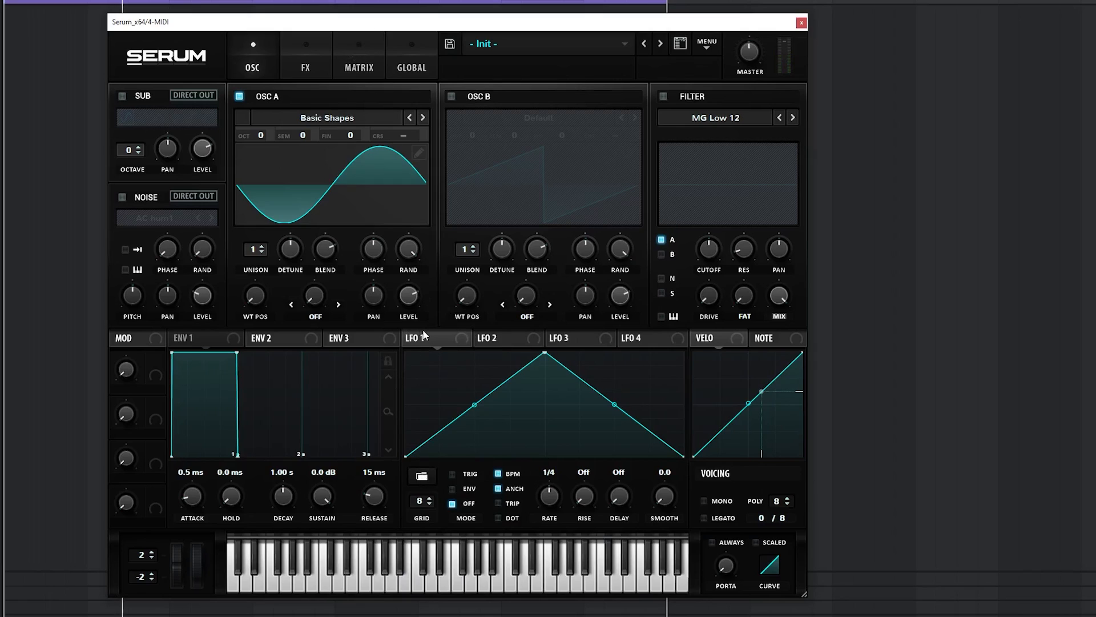
- Set the shape of LFO 1 to a sine wave
shift+click(427, 479)
shift+click(427, 479)
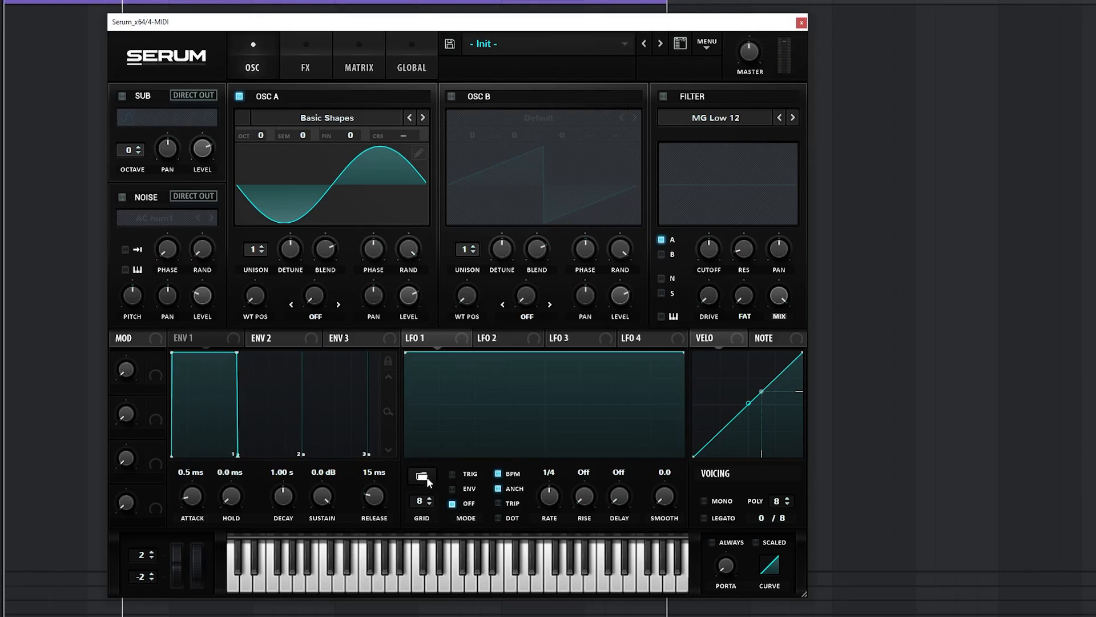
shift+click(427, 478)
shift+click(427, 478)
shift+click(427, 479)
shift+click(425, 476)
shift+click(425, 477)
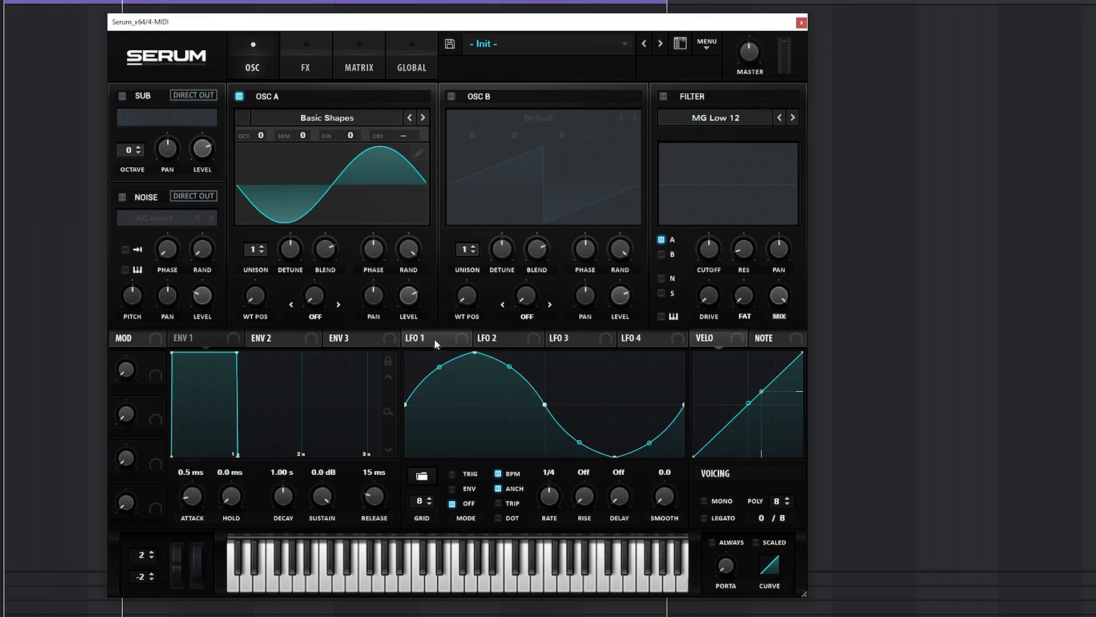
- Modulate oscillator A's fine tuning slightly with LFO 1, with BPM sync off and the rate at 0.4 Hz
drag(330, 218, 363, 140)
drag(360, 205, 362, 213)
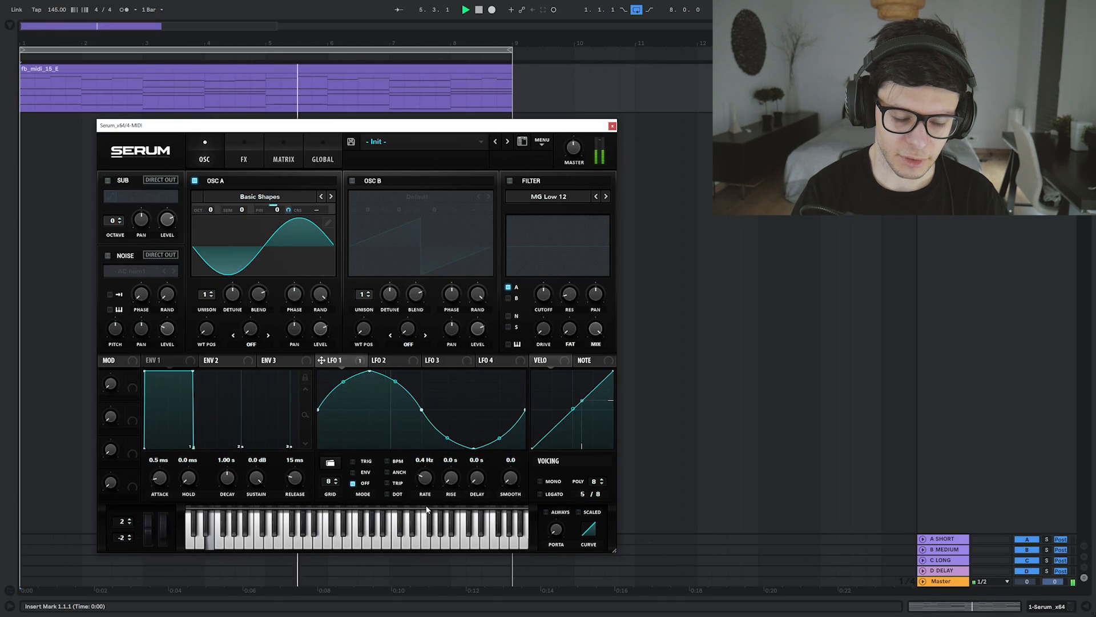
key(space)
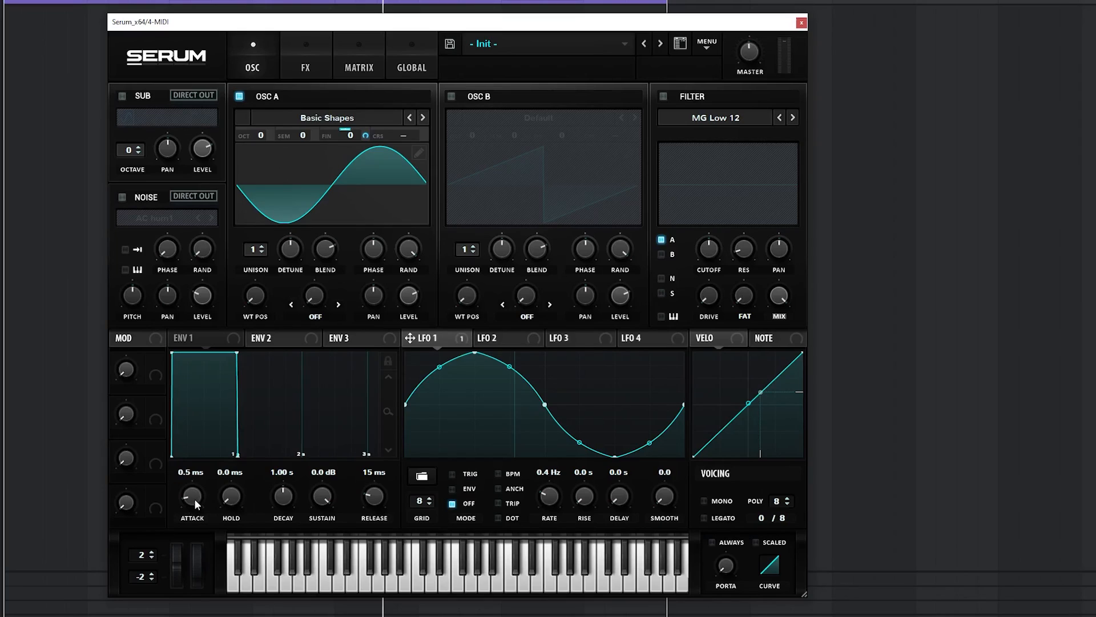
- Shape envelope 1 with a 5.4 ms attack, -7.3 dB sustain and 29 ms release, listening during playback
drag(195, 500, 193, 492)
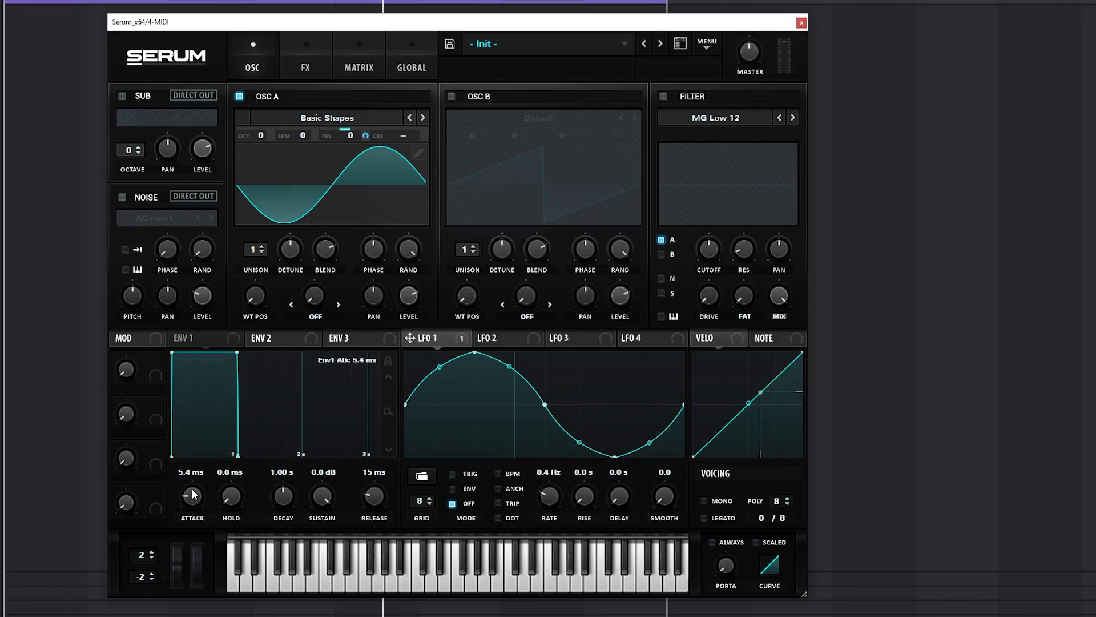
key(space)
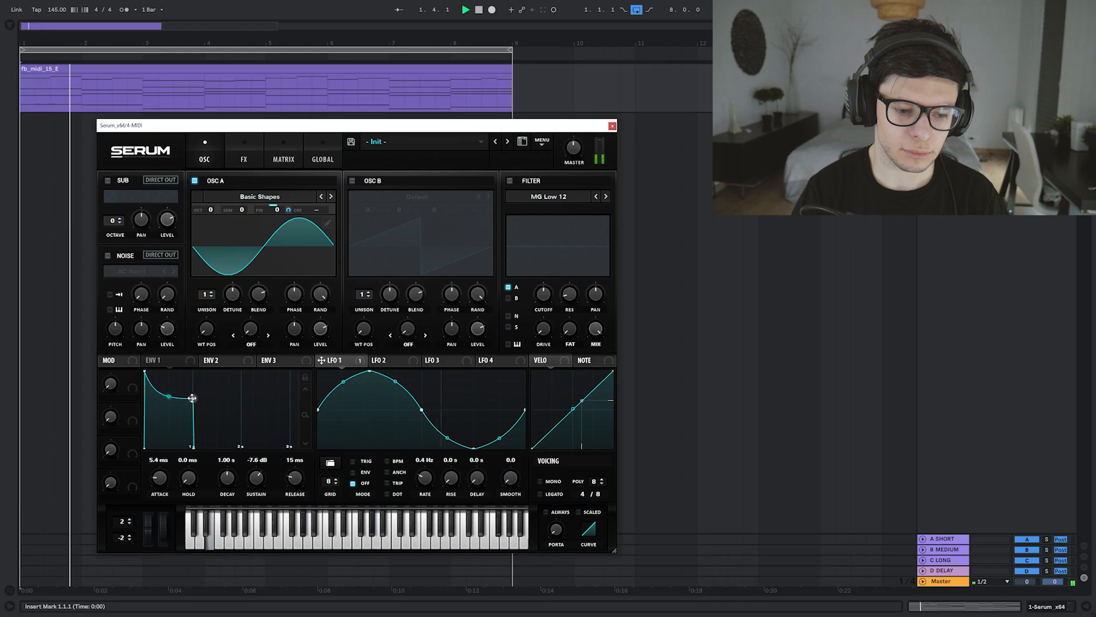
drag(191, 398, 193, 397)
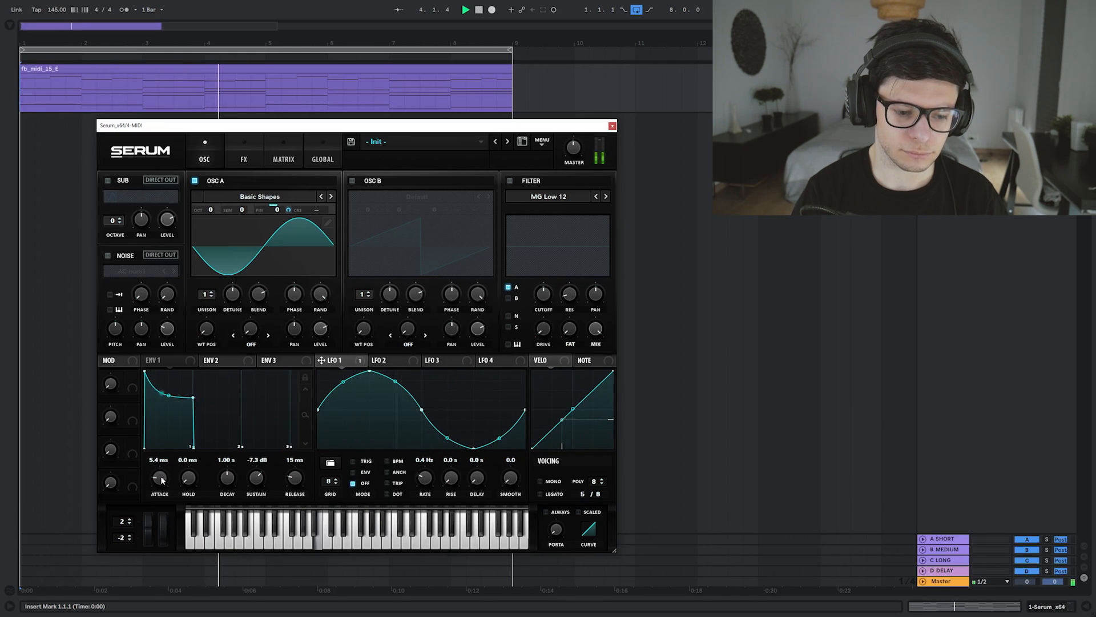
drag(294, 482, 294, 478)
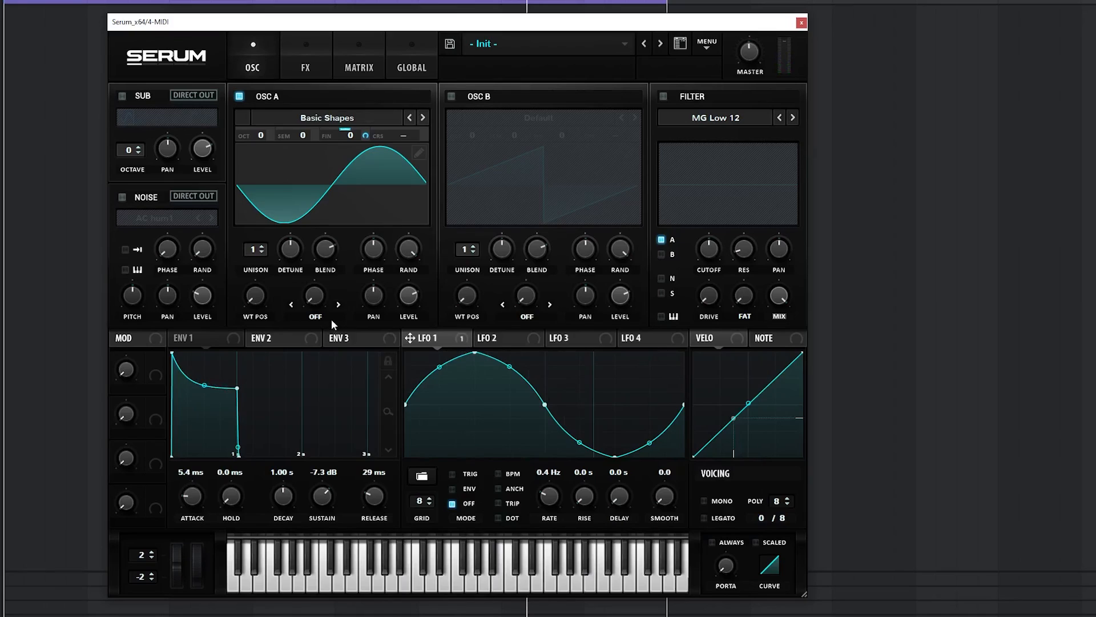
- Set oscillator A's warp mode to Sync and try out different warp amounts while the clip plays
click(330, 321)
click(328, 344)
drag(307, 298, 317, 264)
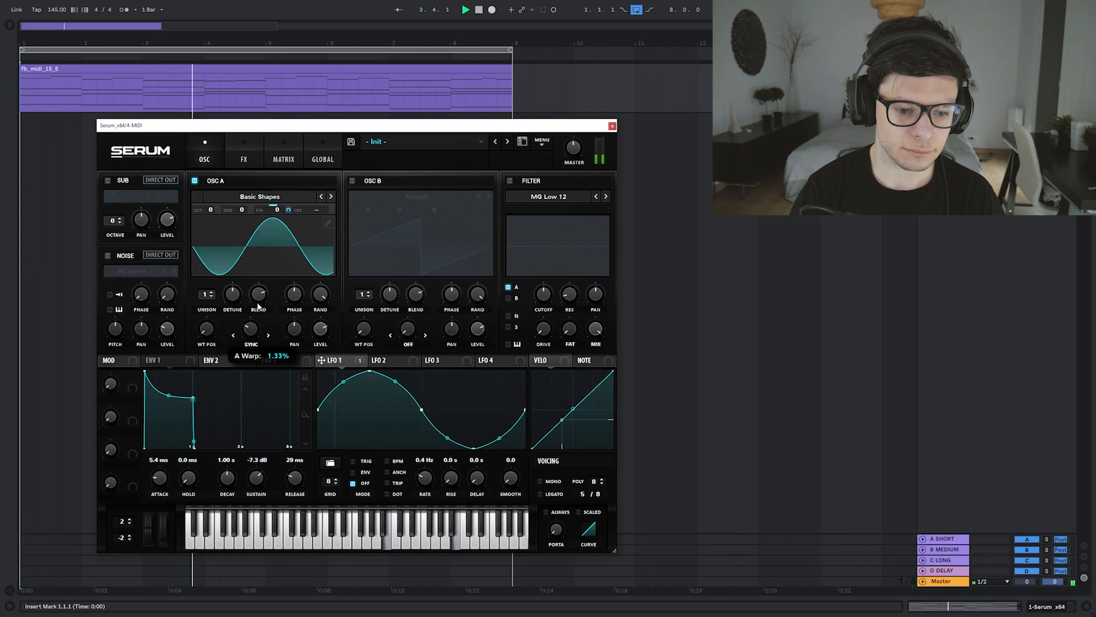
drag(258, 302, 258, 296)
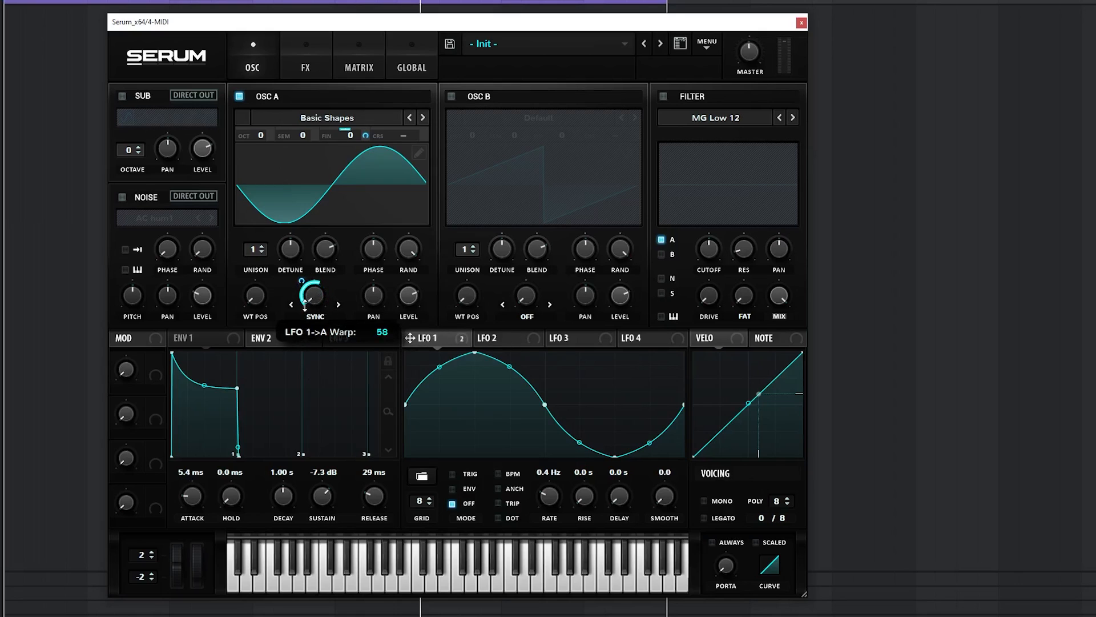
- Modulate oscillator A's Sync warp amount with LFO 1, adjust the modulation depth and play the clip to check it
mouse_move(312, 277)
mouse_down()
mouse_move(303, 286)
mouse_move(315, 287)
mouse_up()
key(space)
key(space)
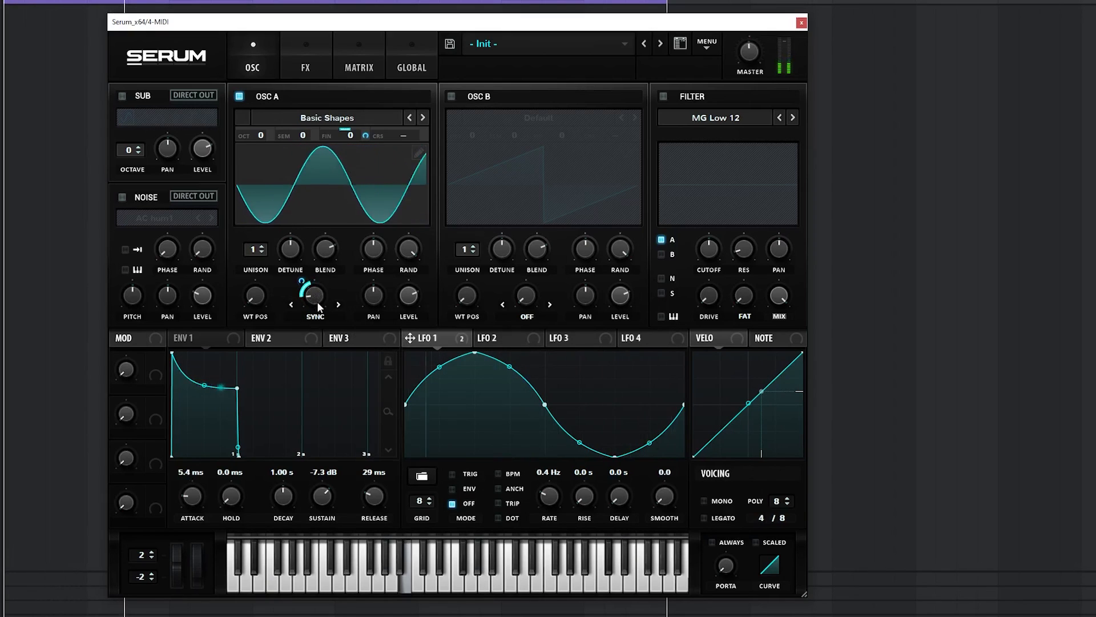
mouse_move(303, 282)
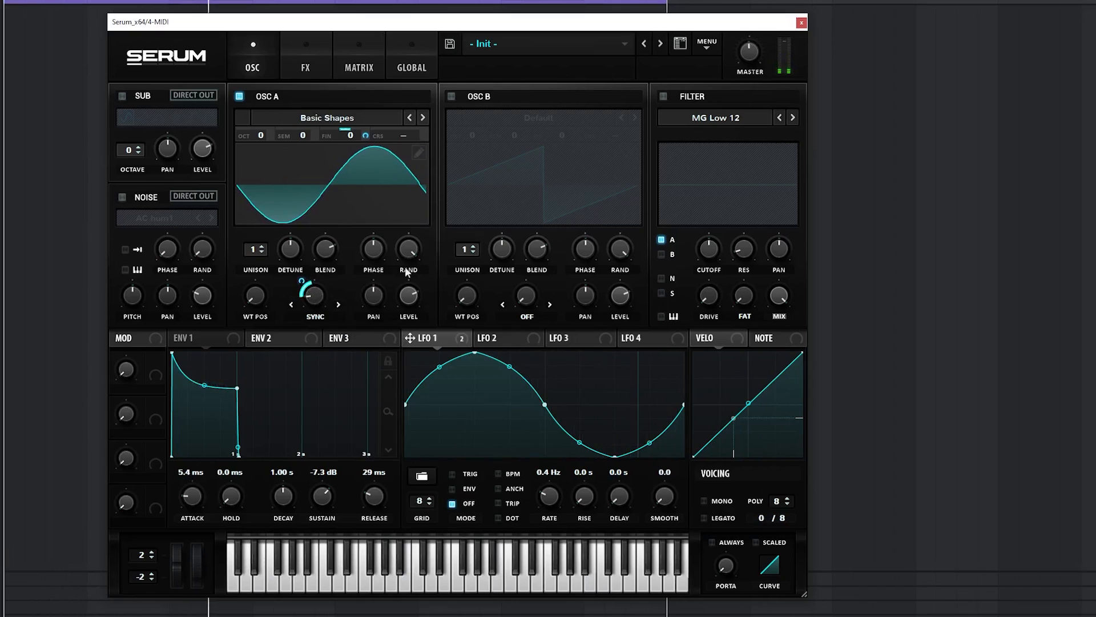
- Enable the MG Low 12 filter on oscillator A with a 220 Hz cutoff and compare playback with the filter off and on
click(664, 97)
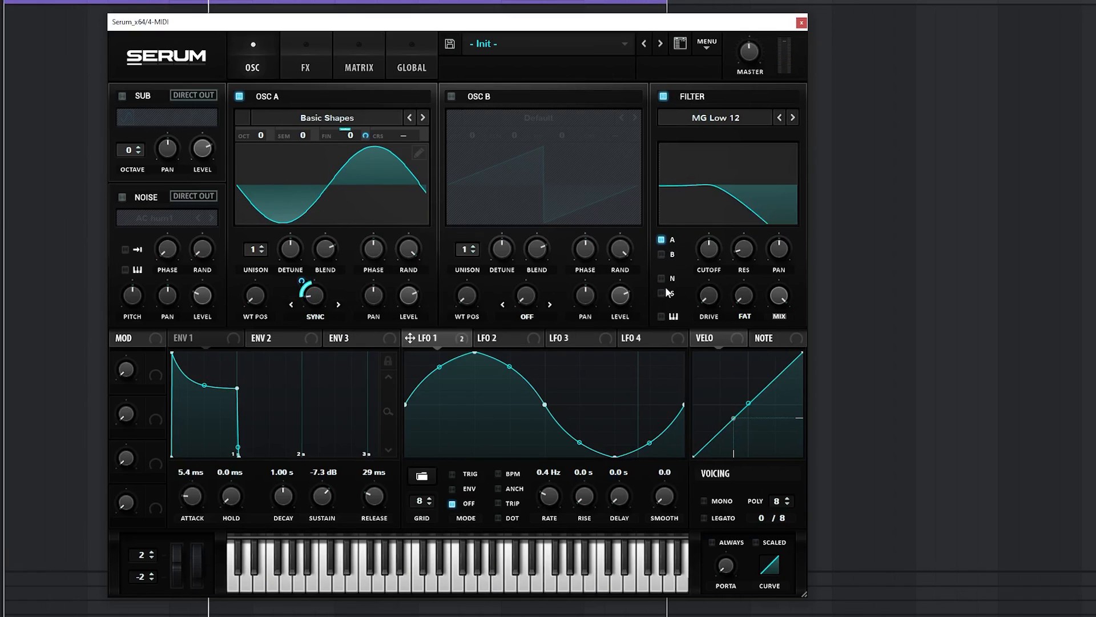
drag(723, 247, 717, 260)
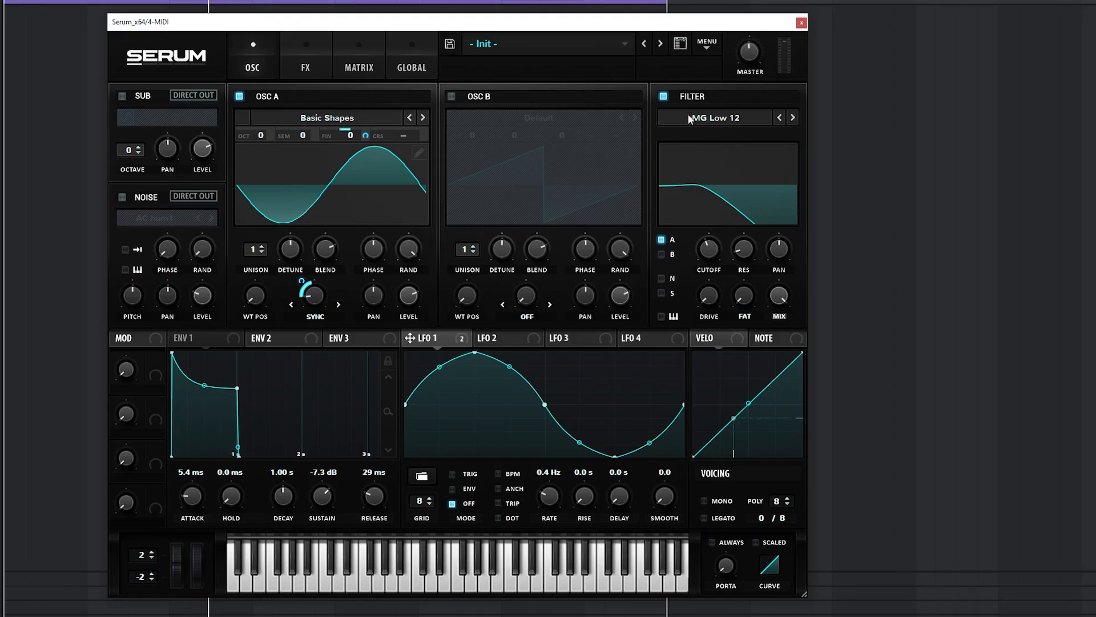
click(670, 96)
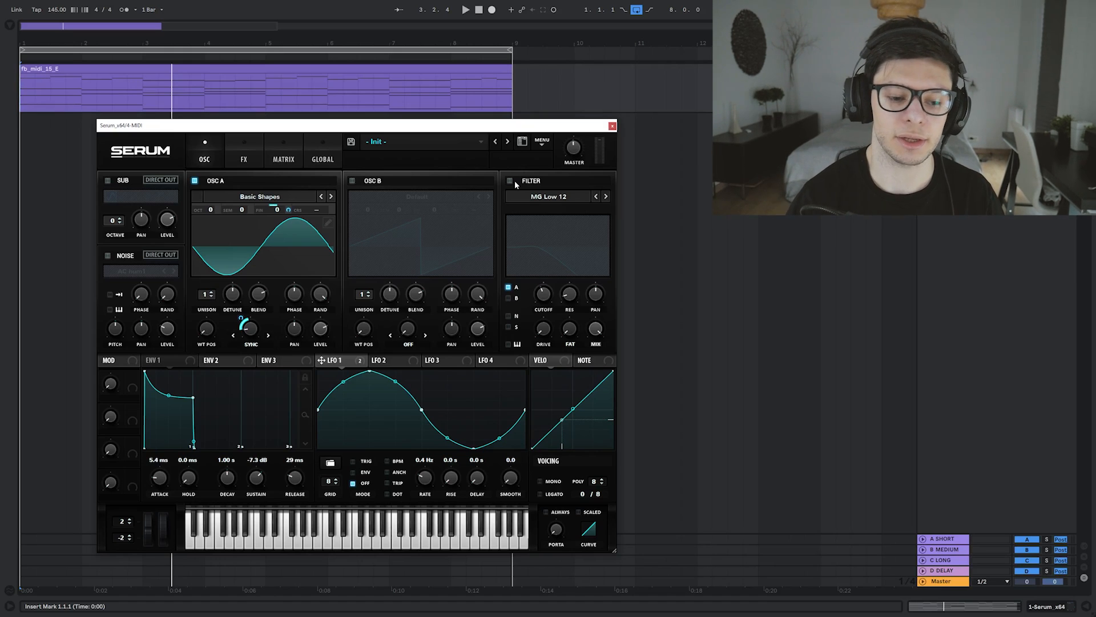
key(space)
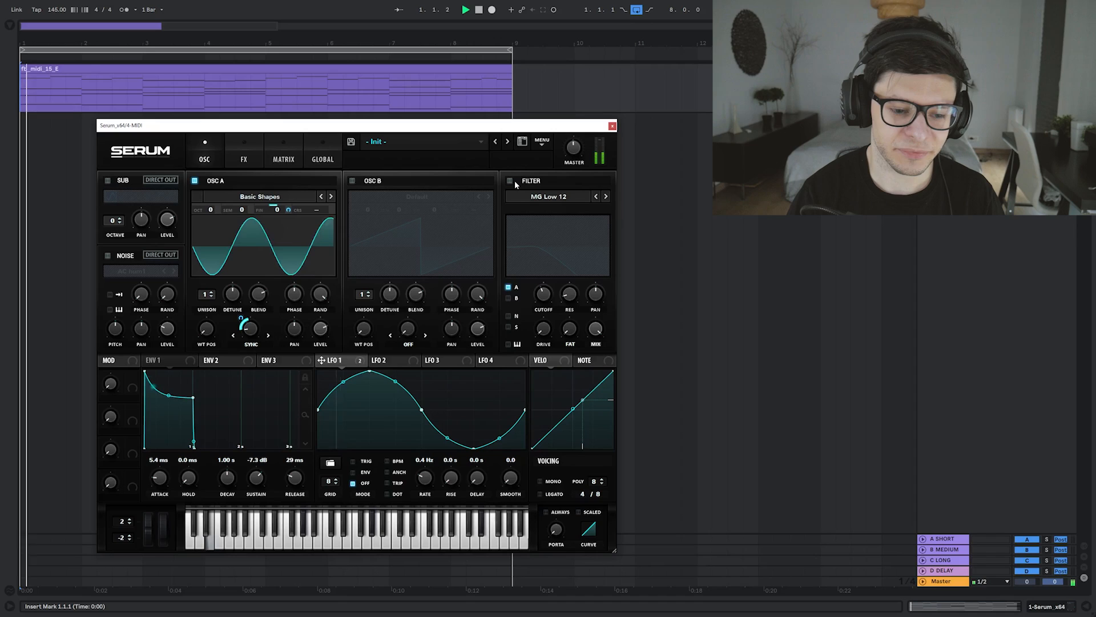
key(space)
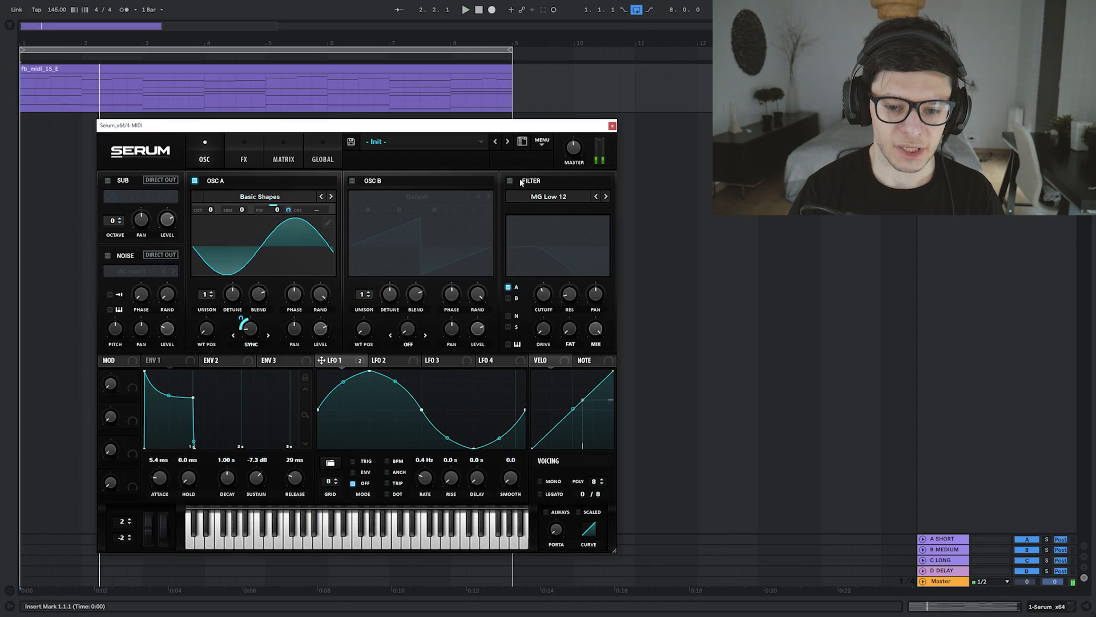
click(510, 181)
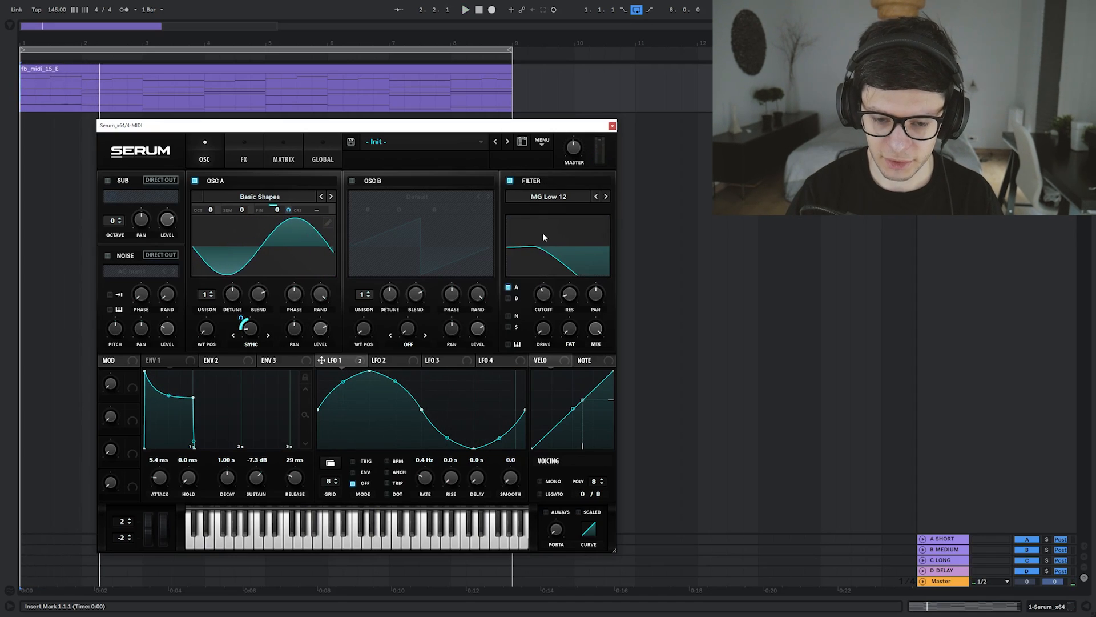
key(space)
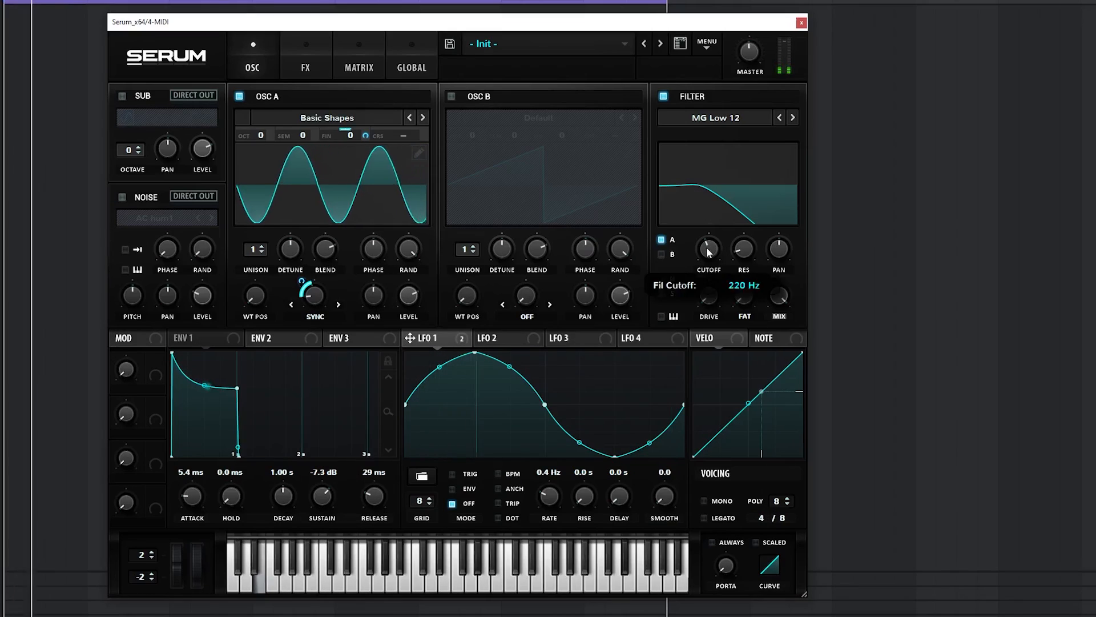
- Try modulating the filter cutoff with LFO 1, remove all modulators from the cutoff and look through its modulation sources
drag(712, 259, 709, 251)
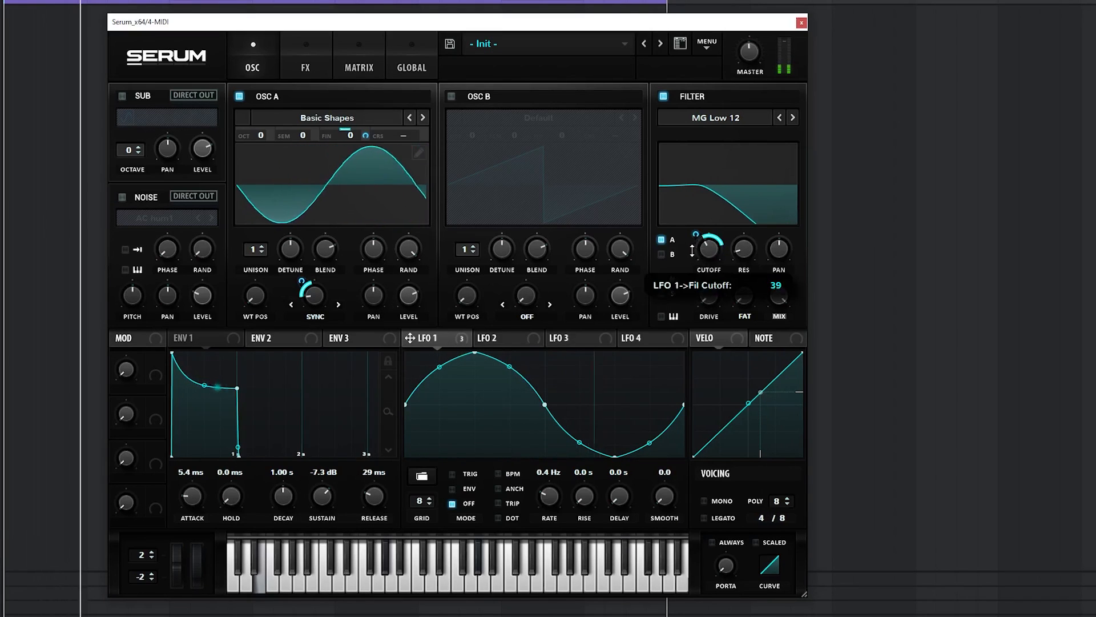
right_click(705, 247)
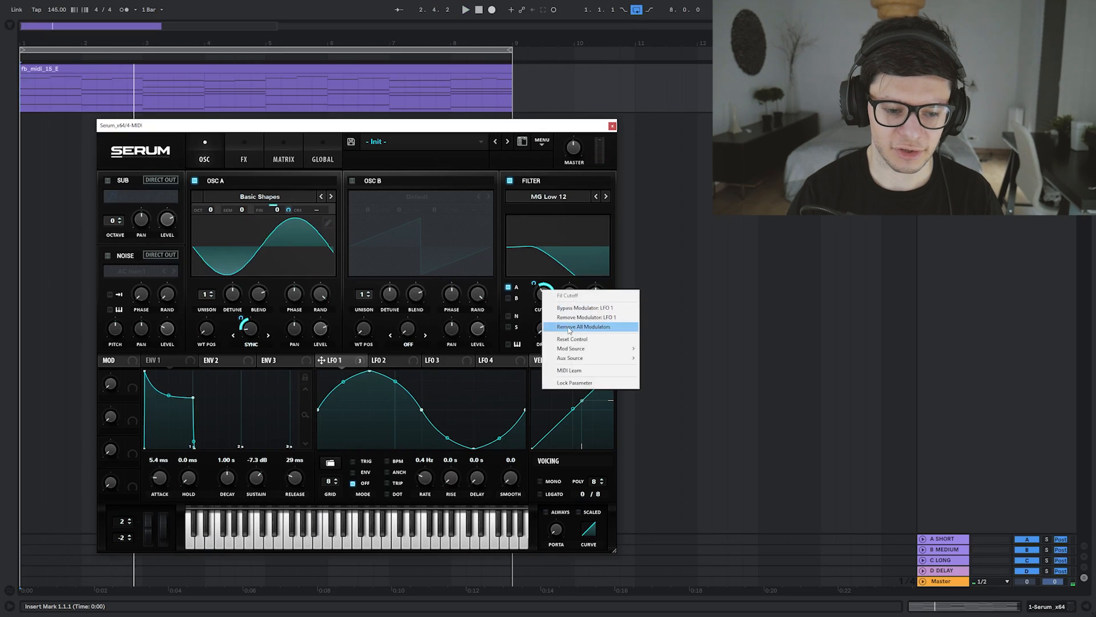
click(569, 327)
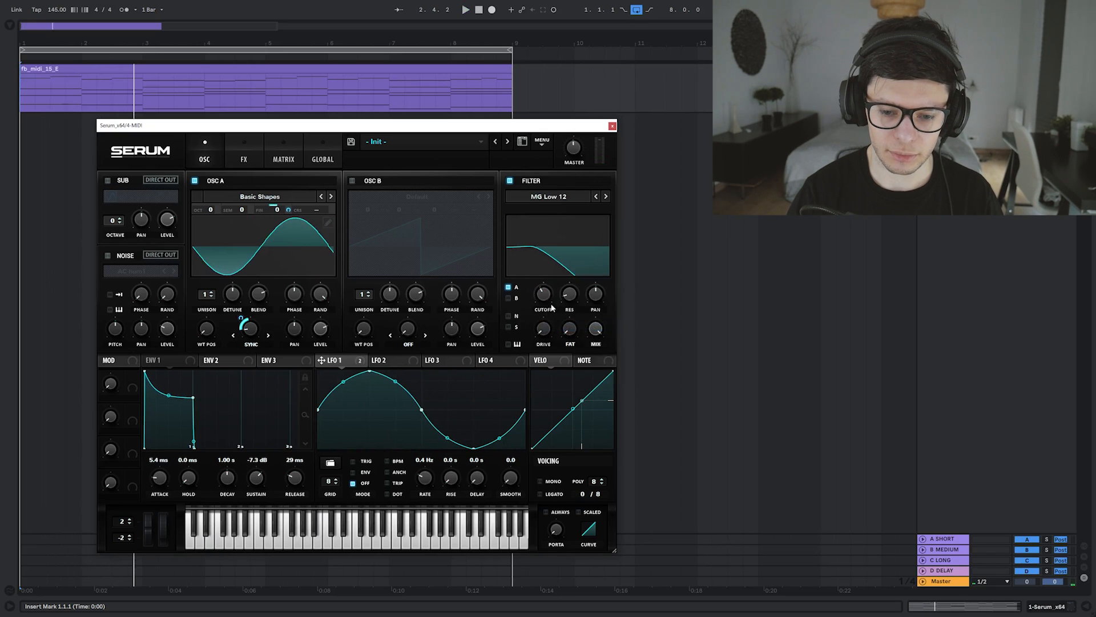
right_click(543, 292)
mouse_move(571, 350)
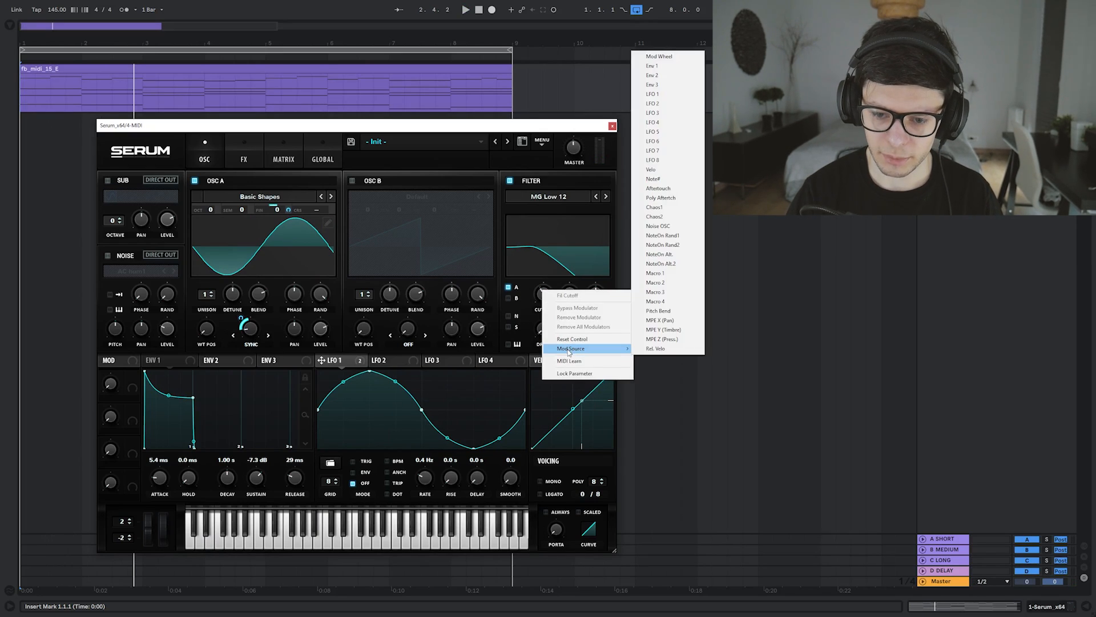
click(506, 382)
- Sweep the filter cutoff during playback, then modulate it with LFO 2 running at a 1.6 Hz rate
key(space)
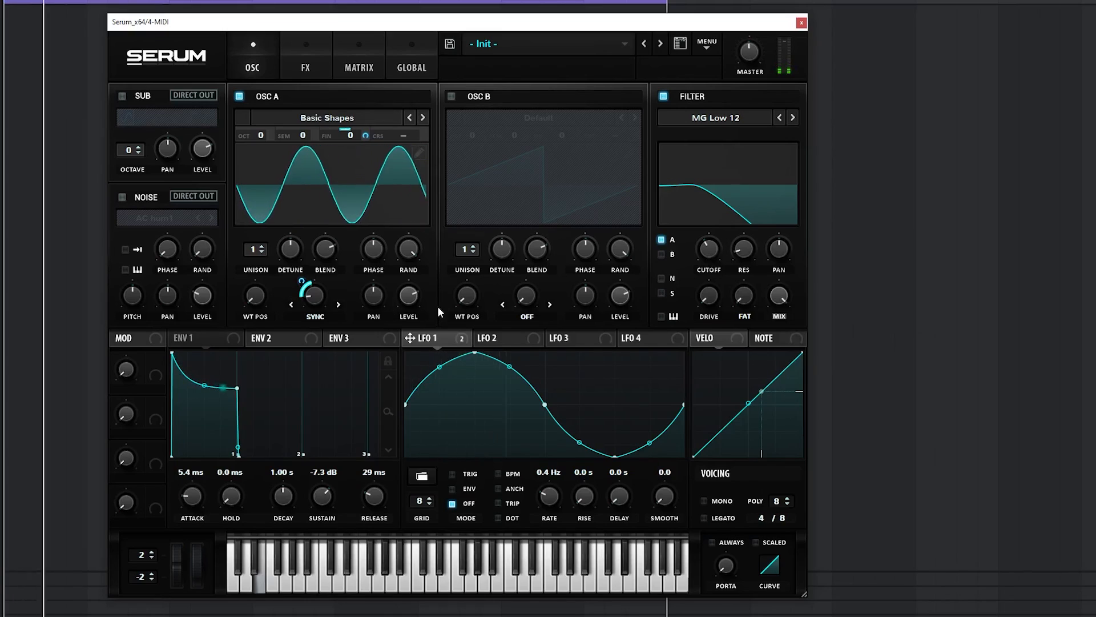
mouse_move(712, 235)
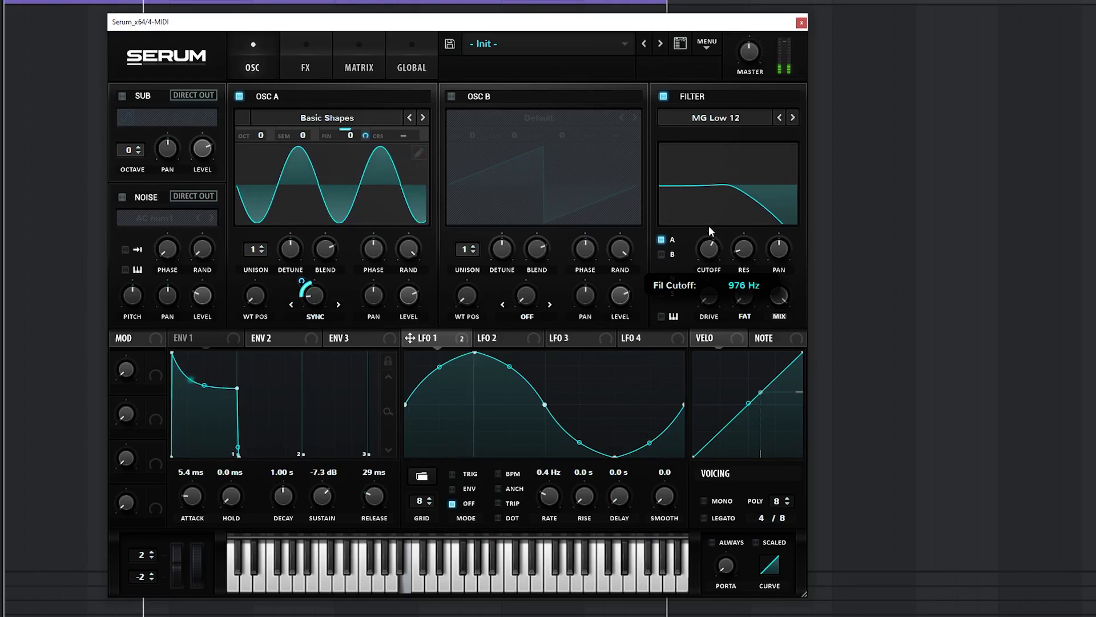
click(524, 341)
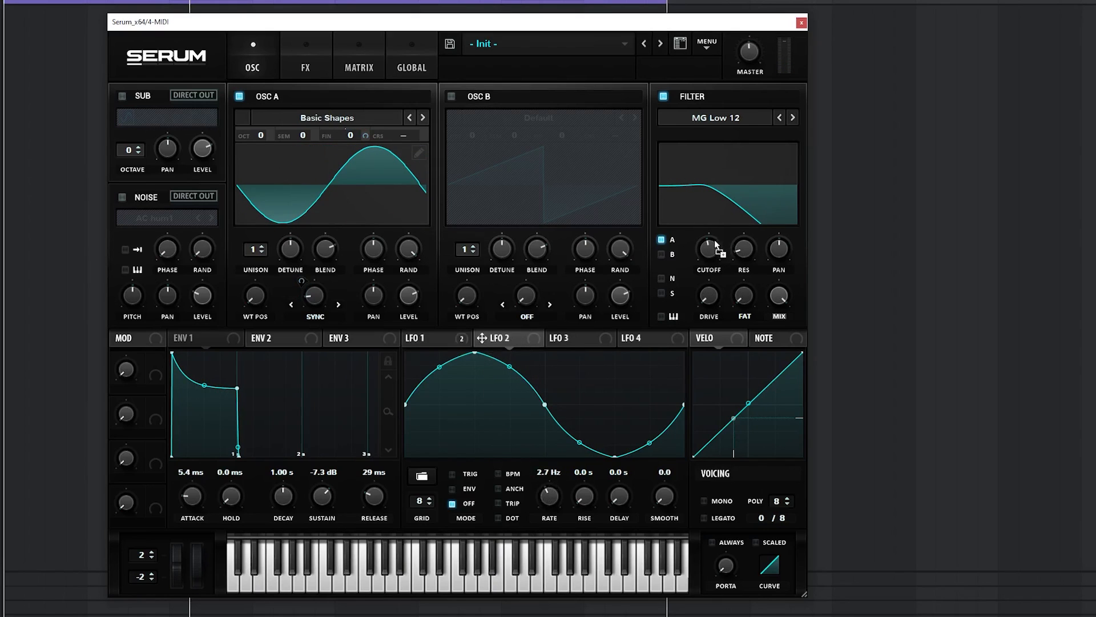
drag(717, 247, 714, 248)
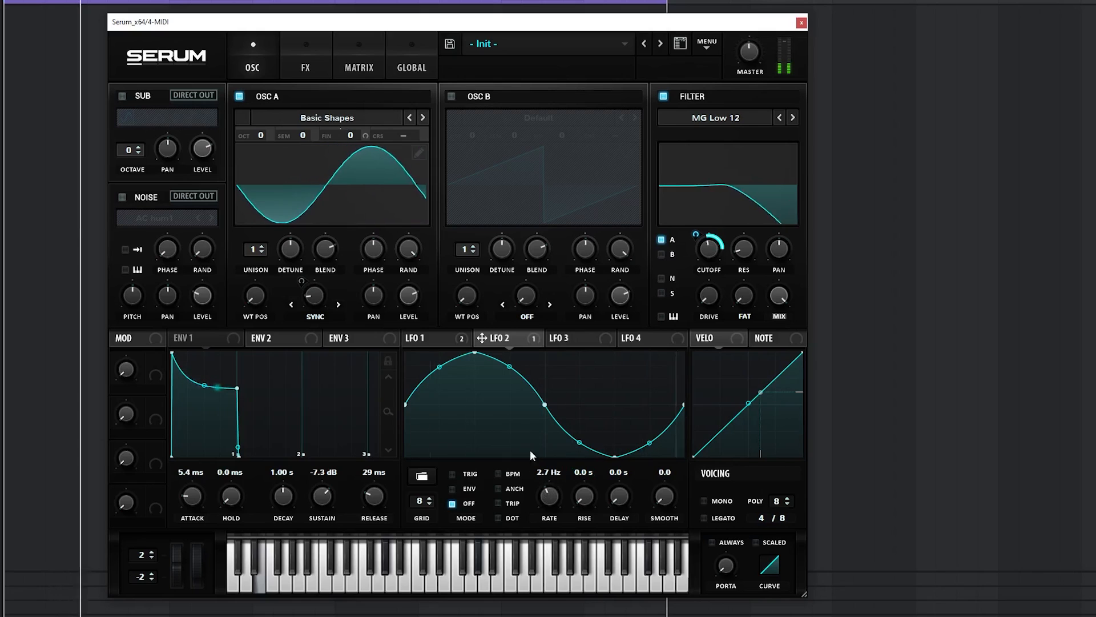
drag(550, 495, 558, 510)
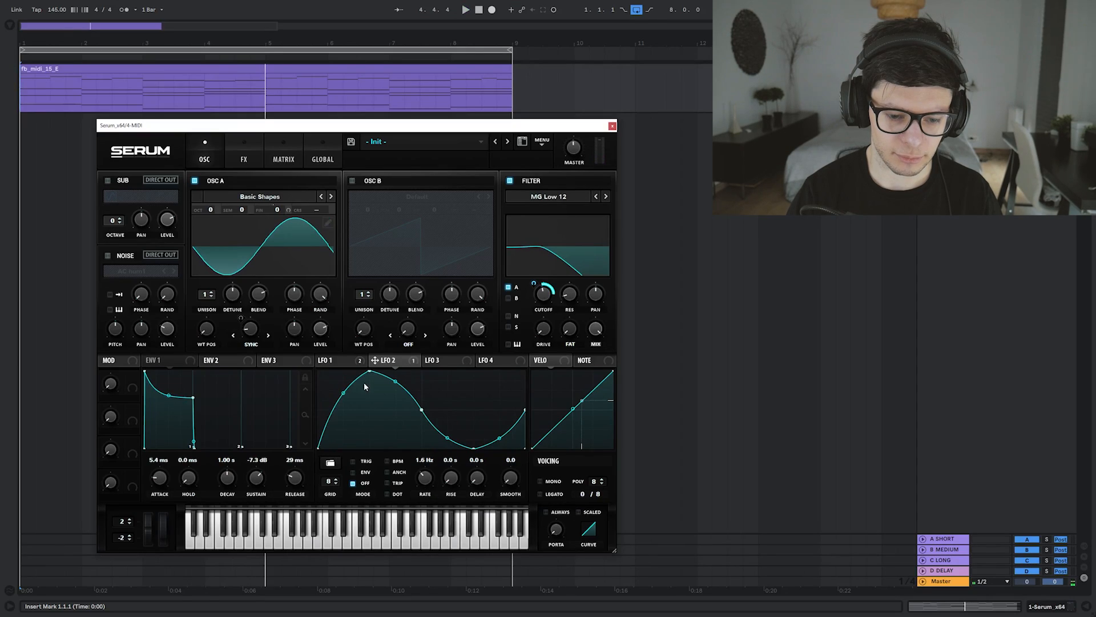
- Redraw LFO 2's shape as a series of narrow peaks of uneven height on a grid of 16
double_click(370, 424)
drag(370, 424, 368, 474)
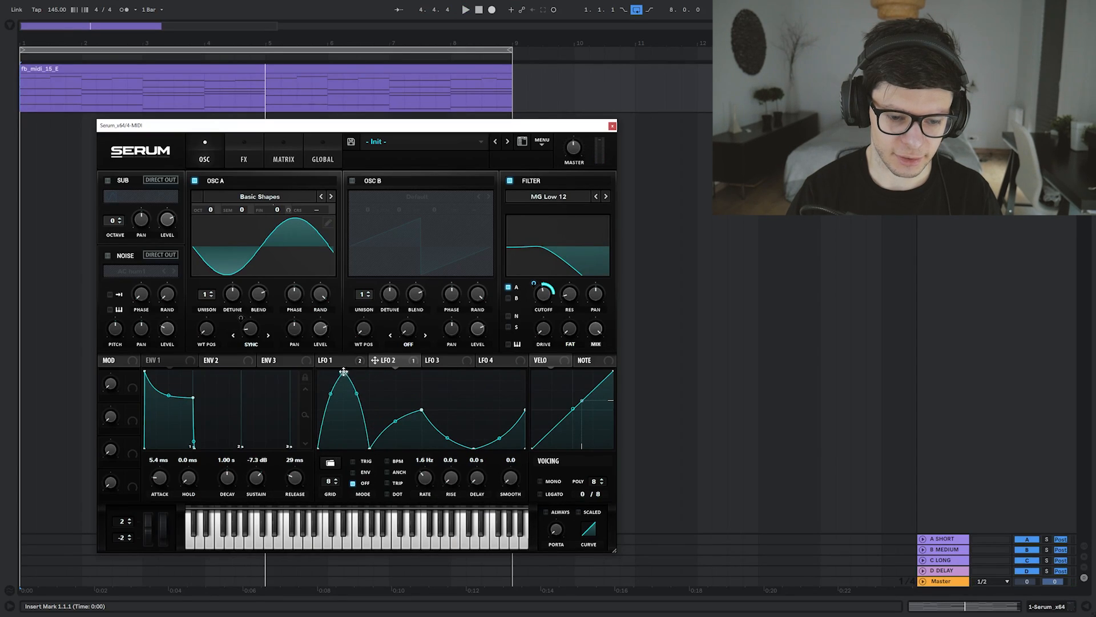
drag(331, 357, 329, 357)
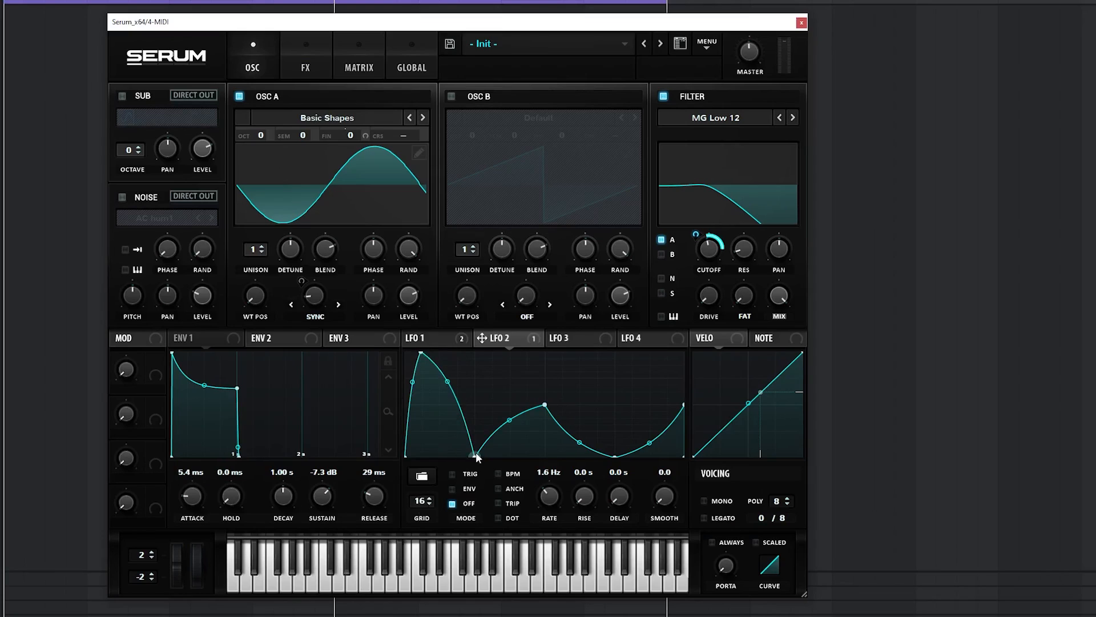
double_click(476, 410)
drag(475, 410, 460, 380)
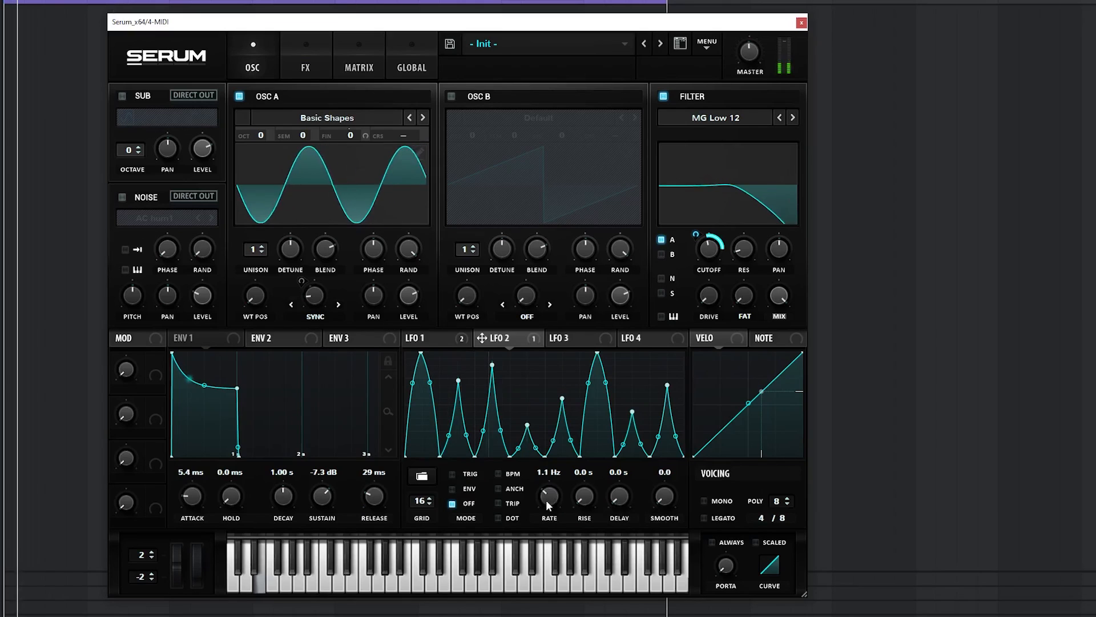
- Slow LFO 2's rate to 0.2 Hz and reshape the curves between its early peaks during playback
drag(423, 483, 423, 486)
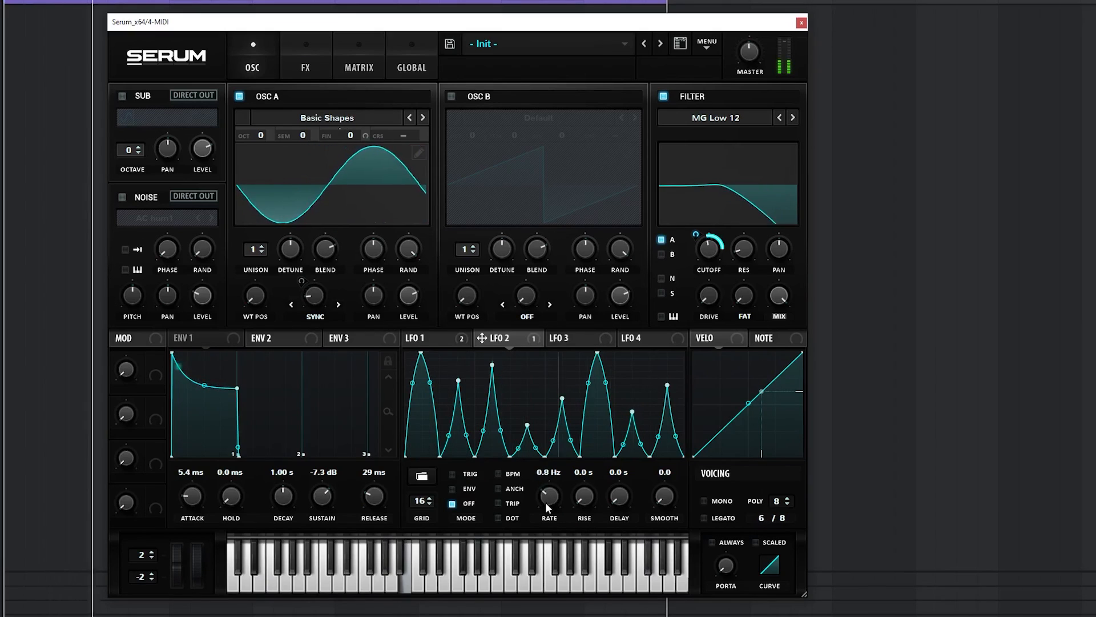
drag(548, 508, 547, 518)
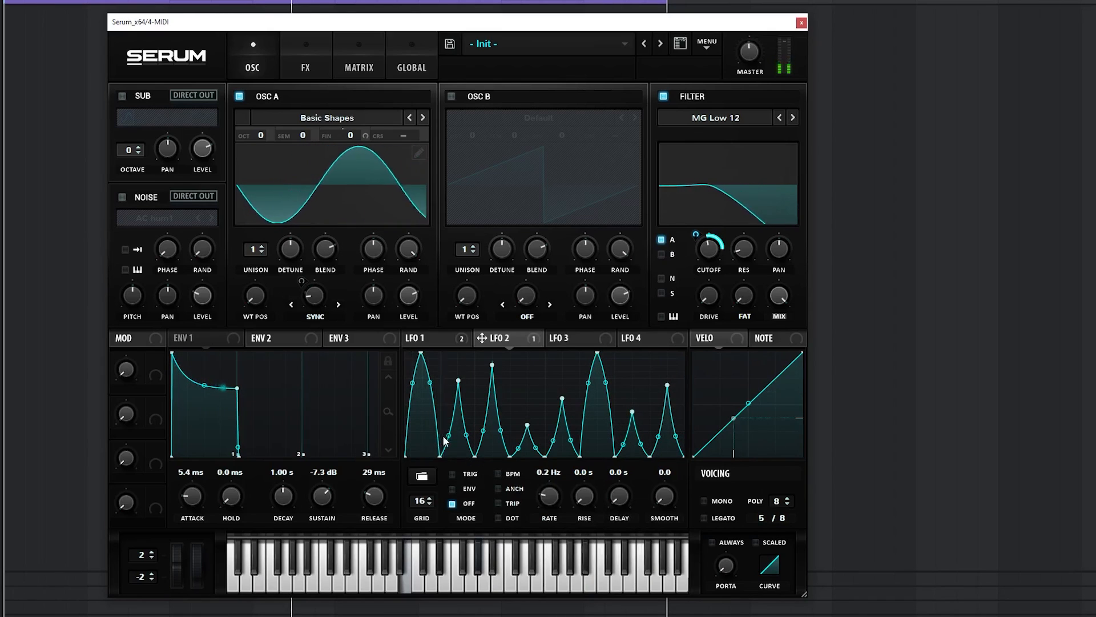
drag(445, 436, 448, 407)
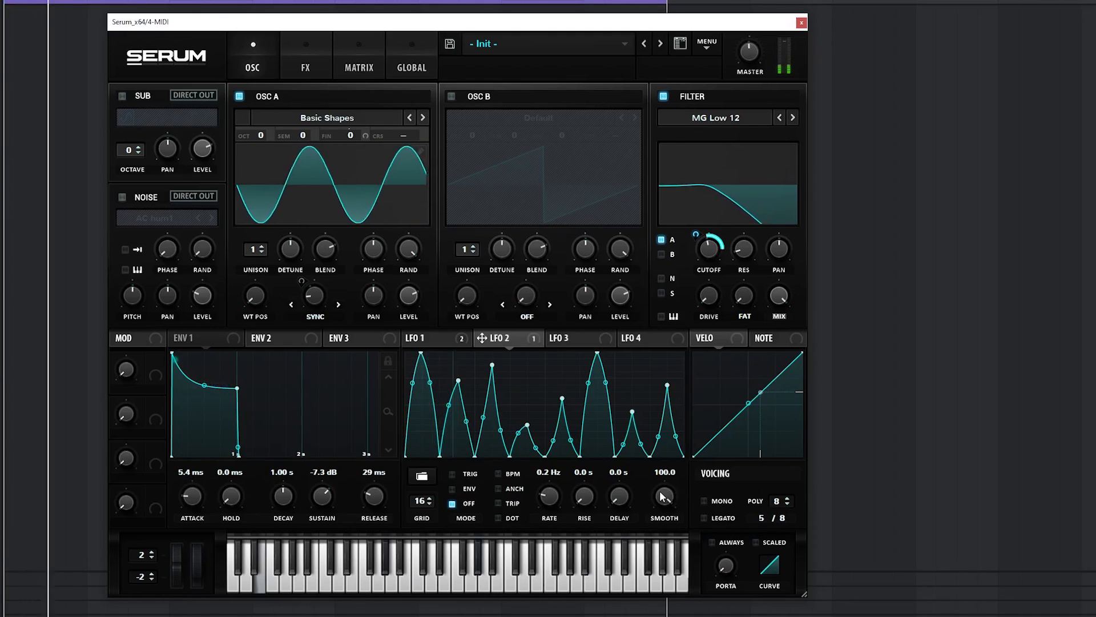
- Set LFO 2's smooth to 69.7, rate to 0.3 Hz and rise to 0.6 s, listening to the clip
drag(662, 495, 659, 522)
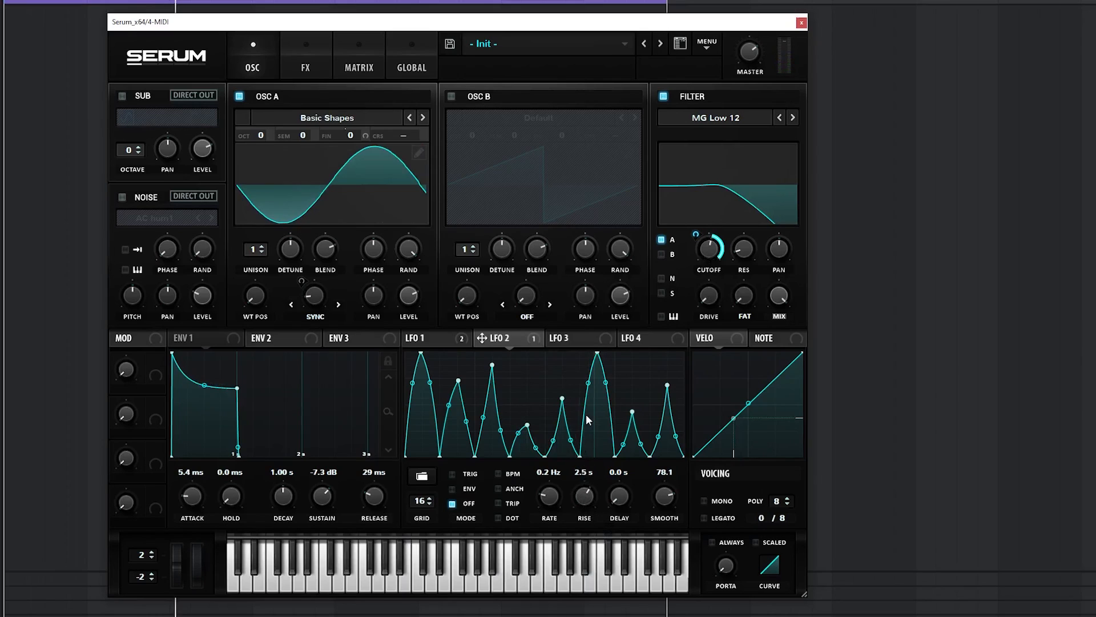
drag(549, 485, 549, 473)
key(space)
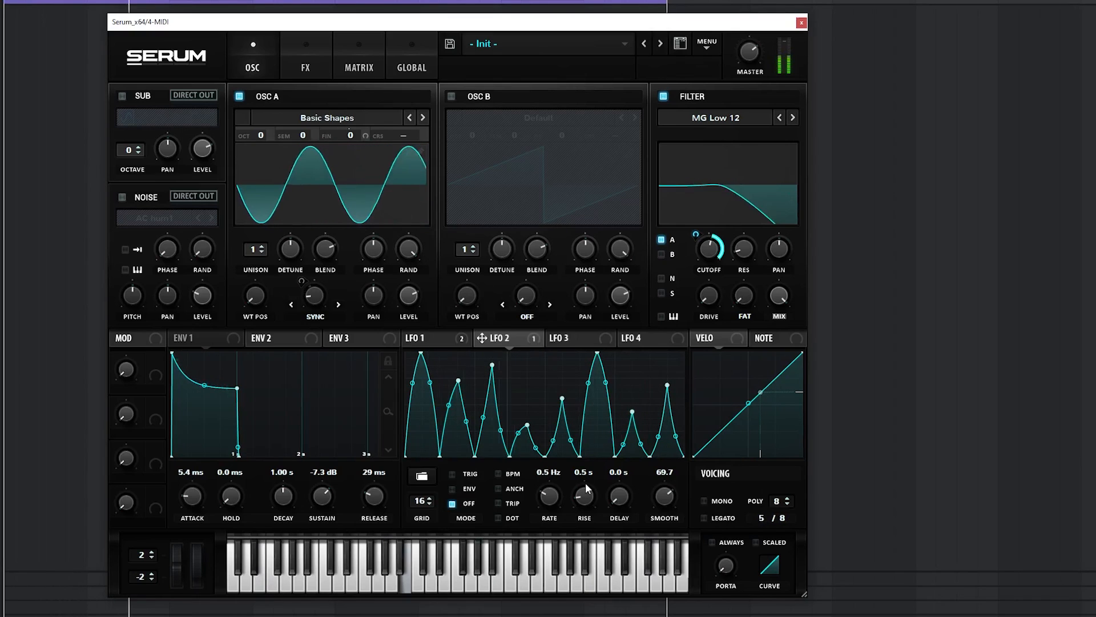
drag(585, 484, 590, 486)
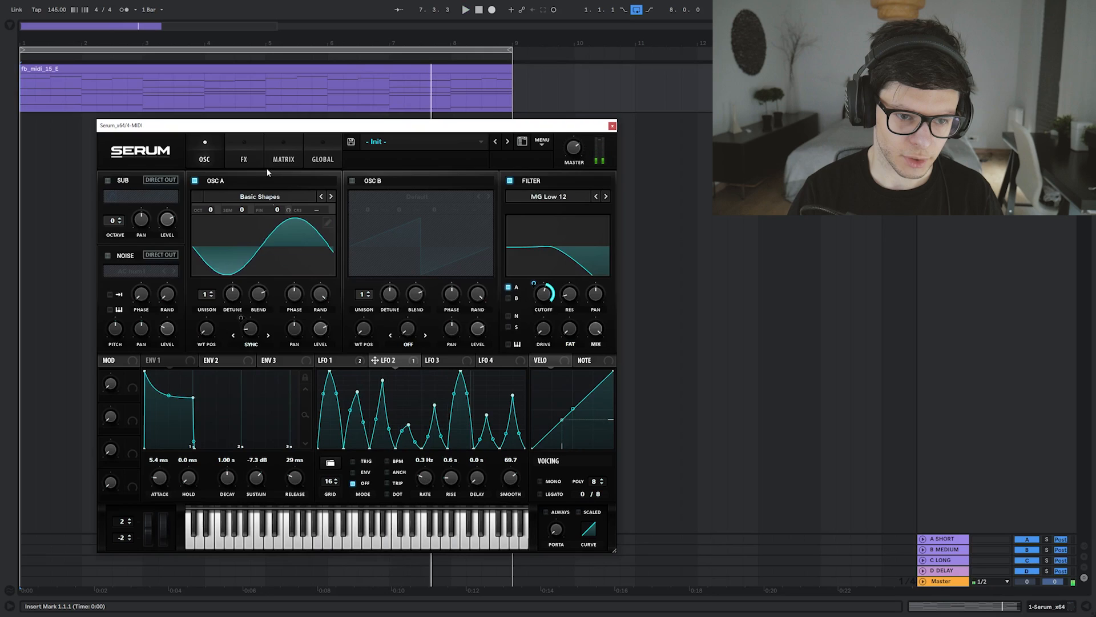
- Add a multiband compressor with a 500.7 ms release and adjust its gain and band levels during playback
click(305, 60)
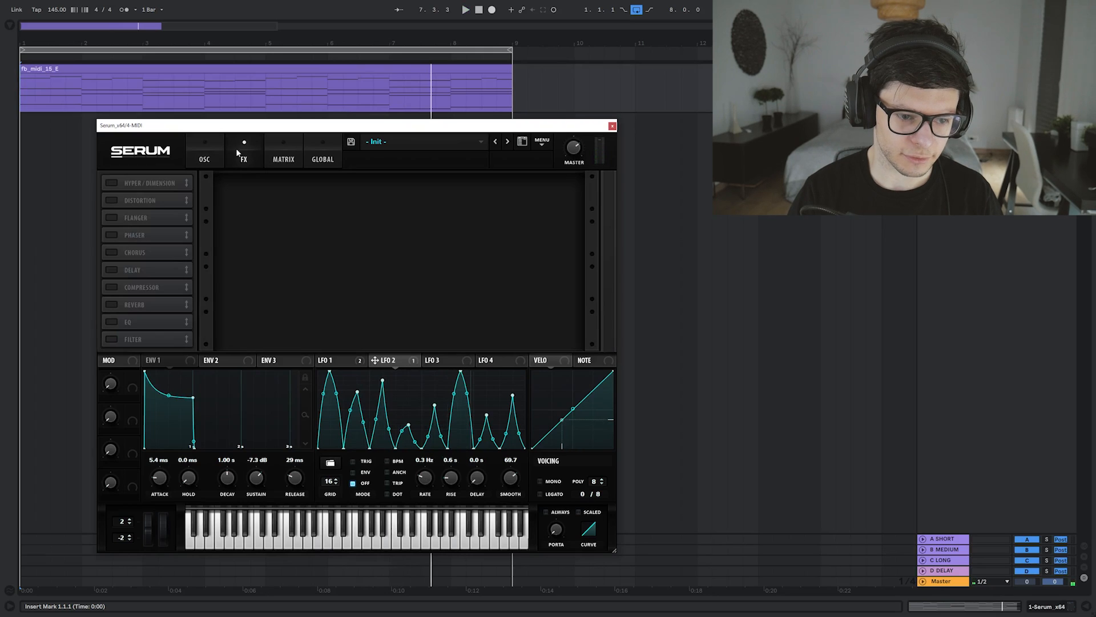
click(107, 287)
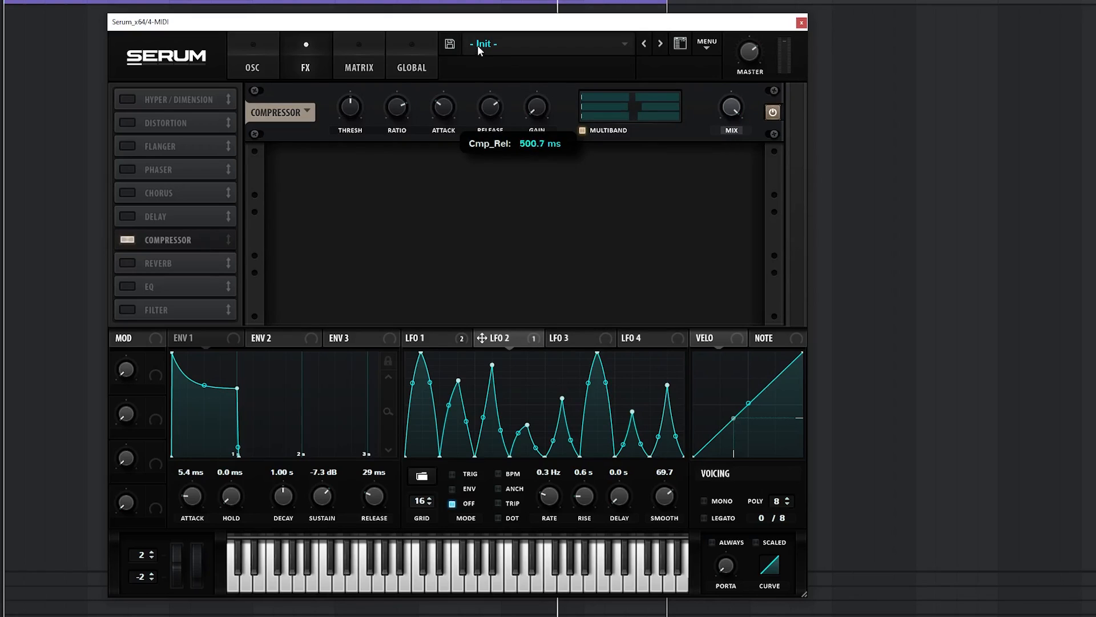
key(space)
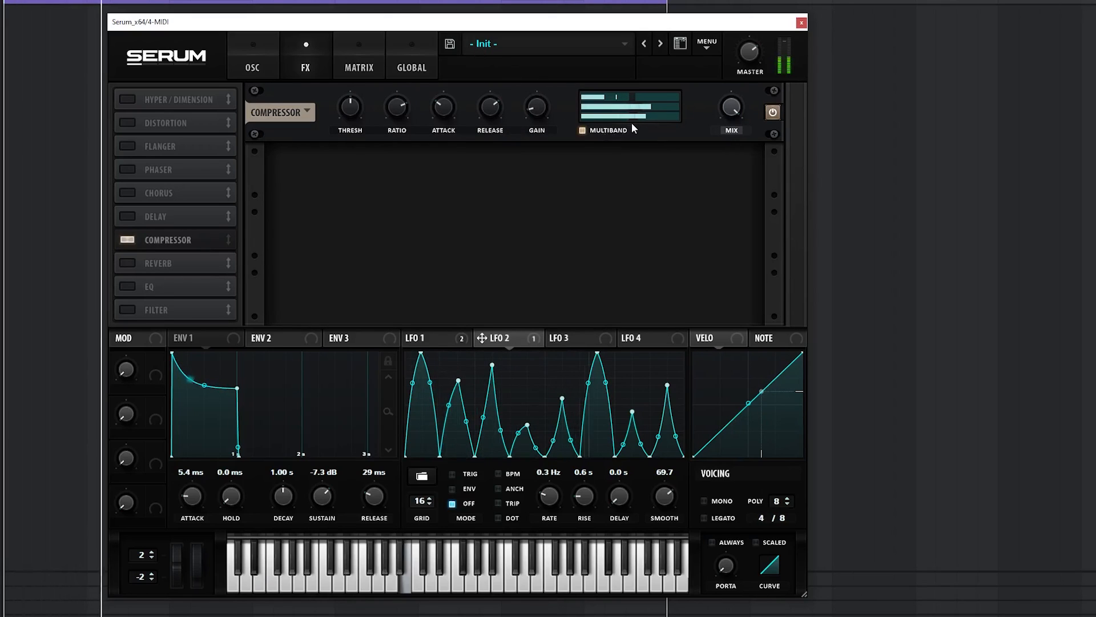
drag(646, 116, 636, 116)
drag(490, 195, 491, 194)
drag(573, 149, 574, 141)
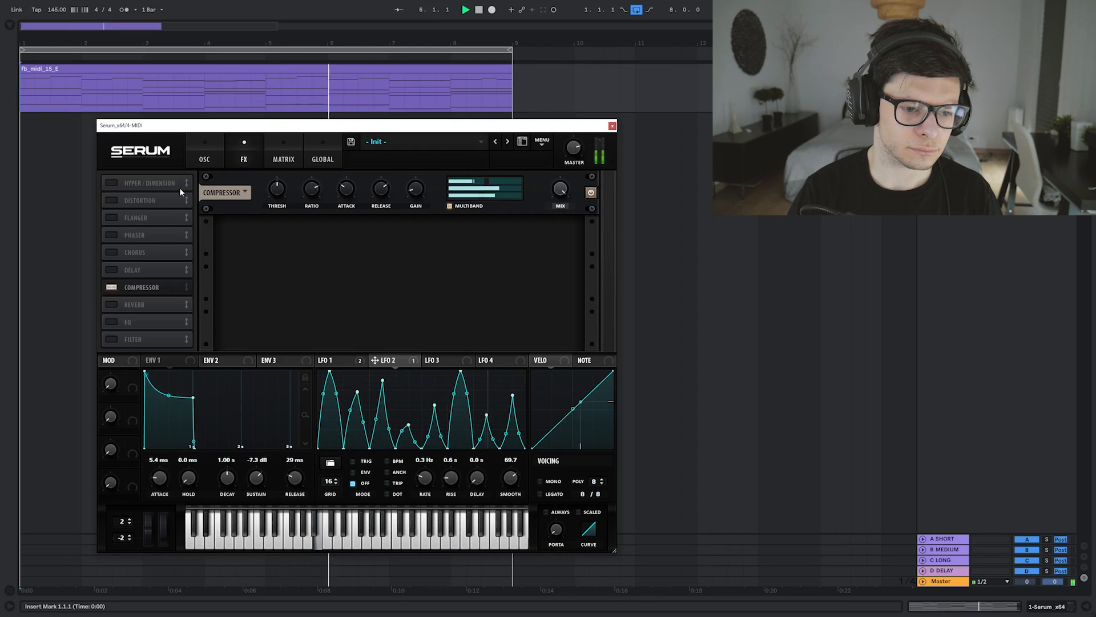
- Add a Plate reverb, adjust its size, low cut and high cut, and compare mono and poly voicing
click(122, 307)
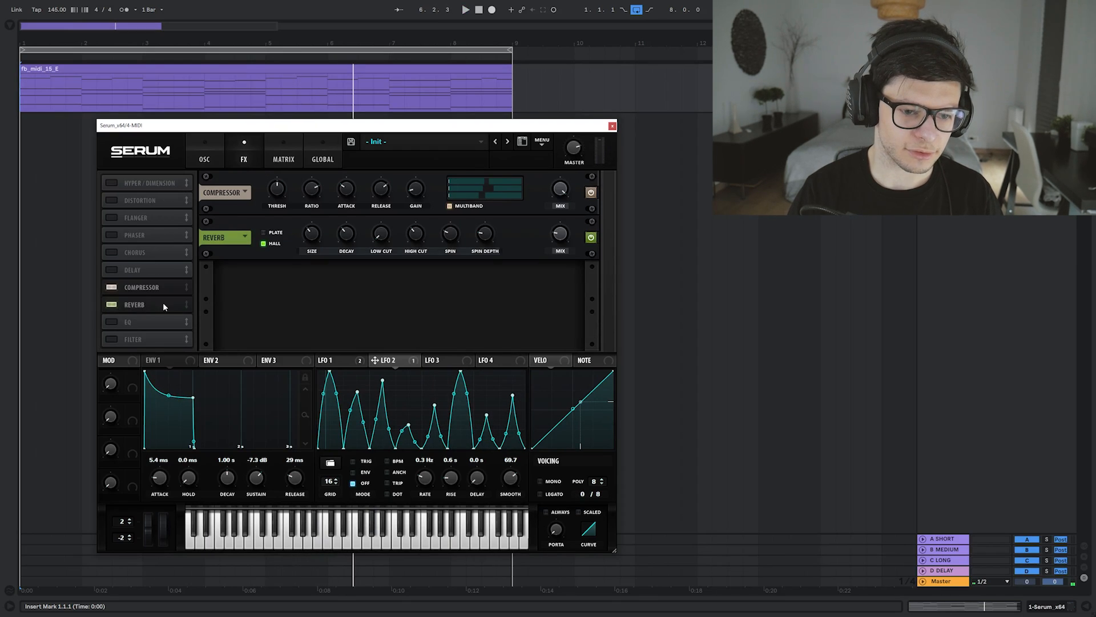
click(275, 232)
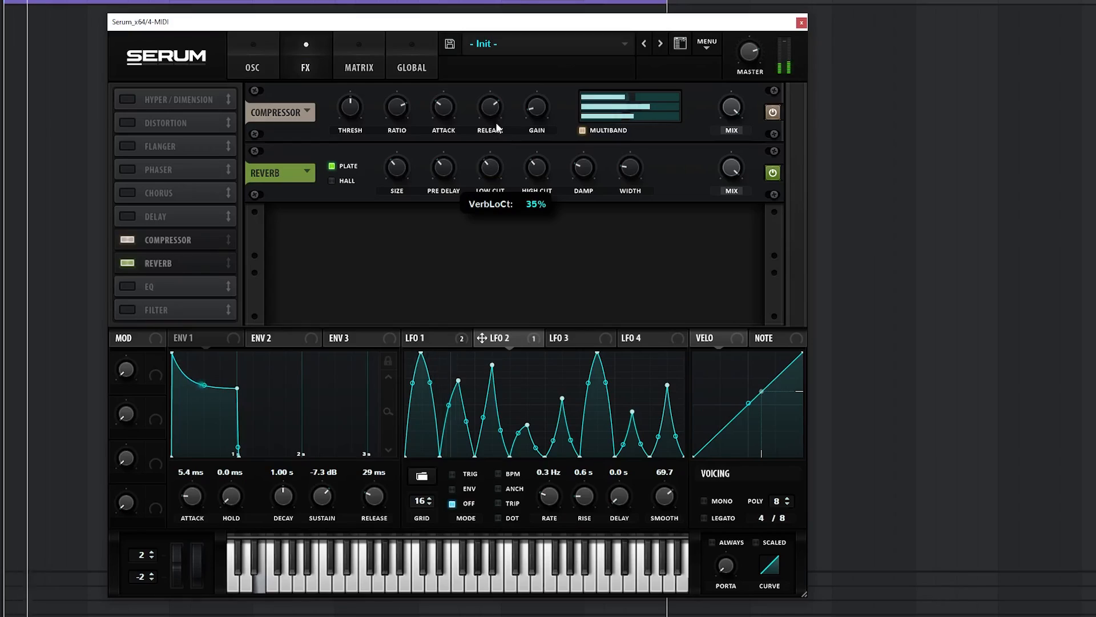
mouse_move(384, 199)
mouse_down()
mouse_move(382, 235)
mouse_move(375, 208)
mouse_up()
drag(482, 133, 480, 128)
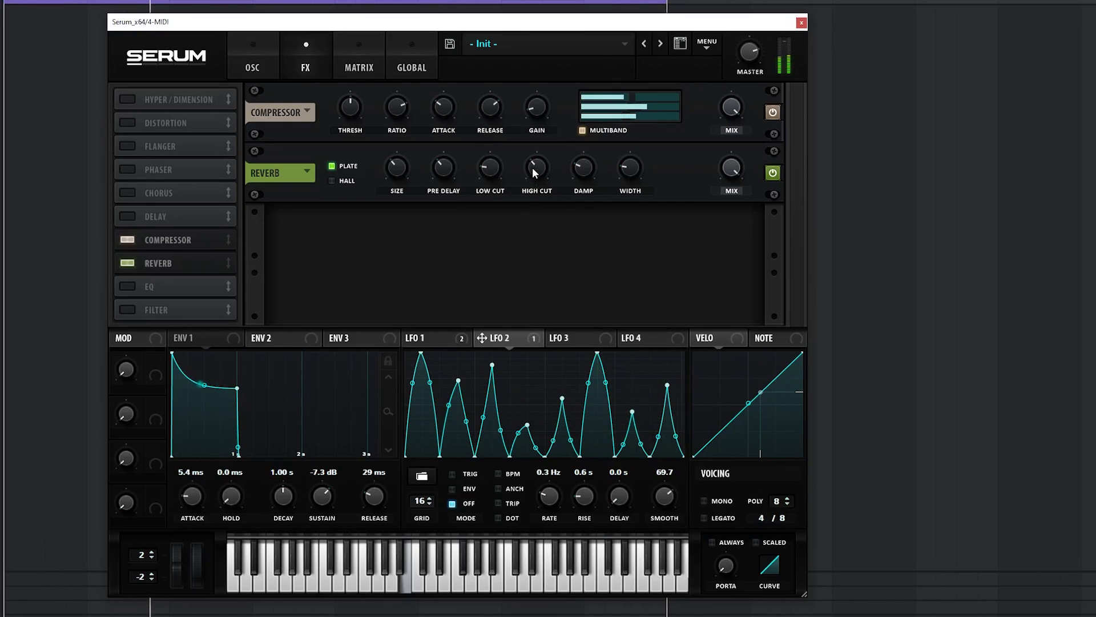
drag(533, 169, 534, 160)
drag(487, 168, 488, 165)
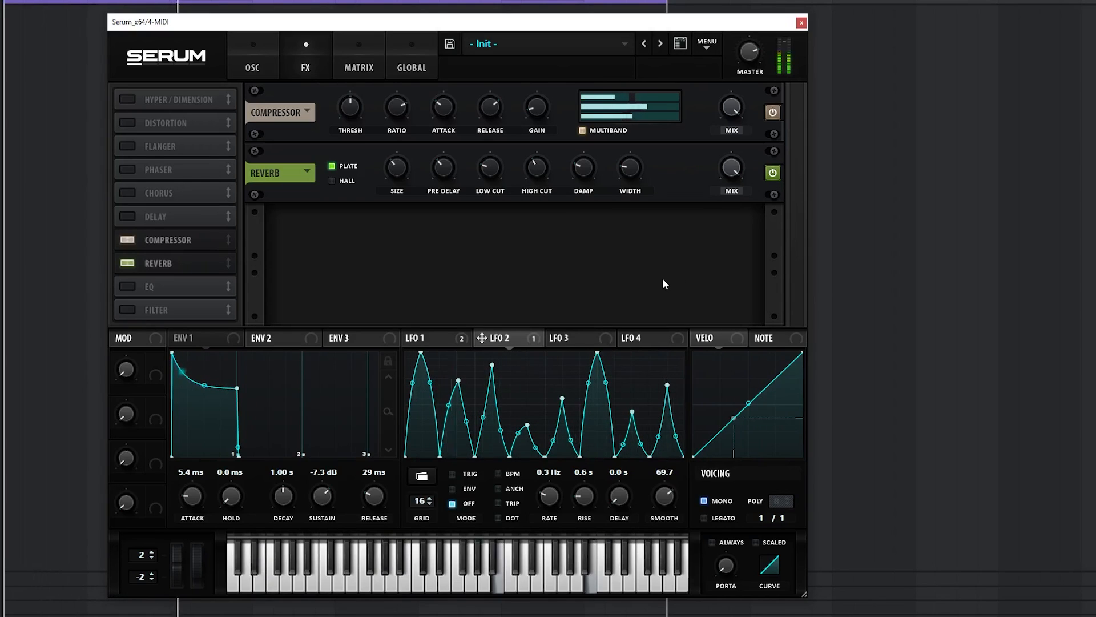
click(704, 501)
- Lower the reverb mix and modulate it with LFO 3, using a rising ramp synced to a one-bar rate
drag(732, 168, 731, 135)
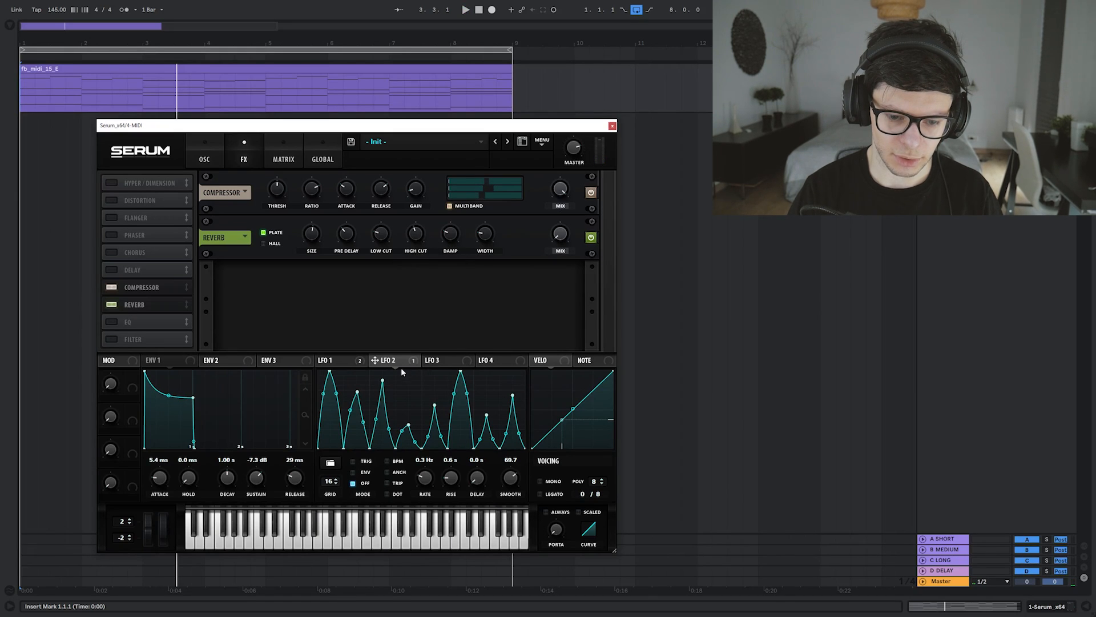
click(439, 360)
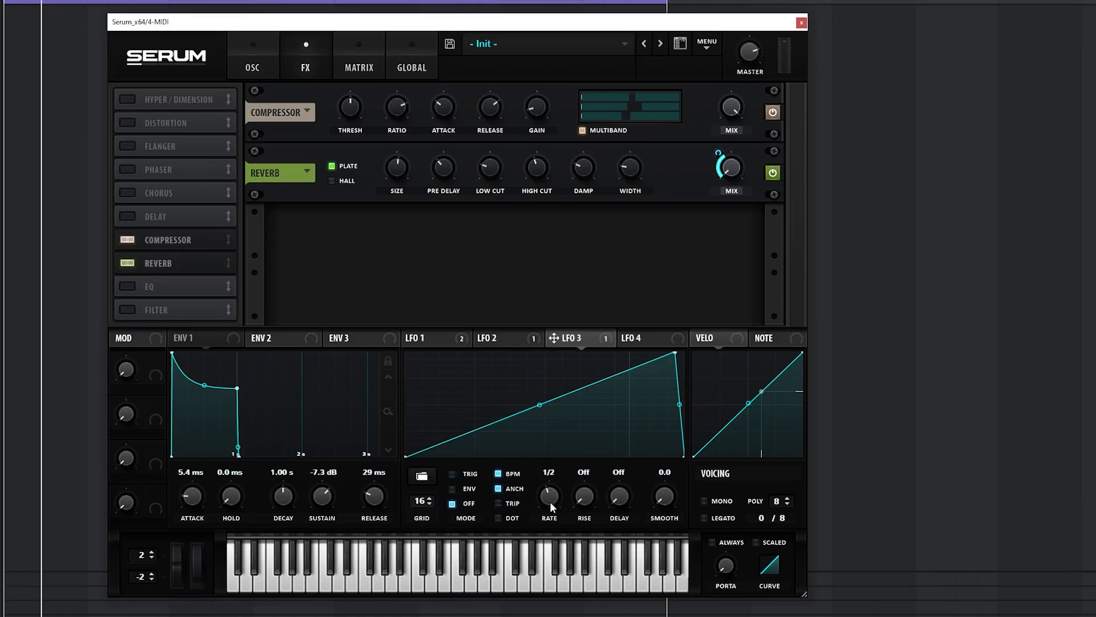
scroll(550, 501, down, 1)
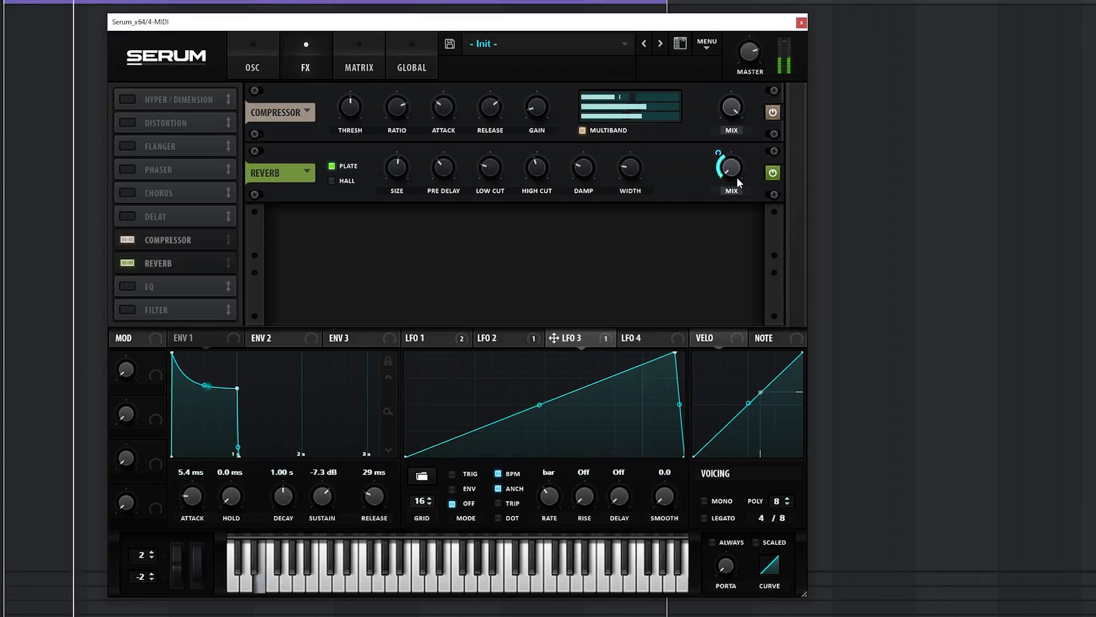
mouse_move(734, 151)
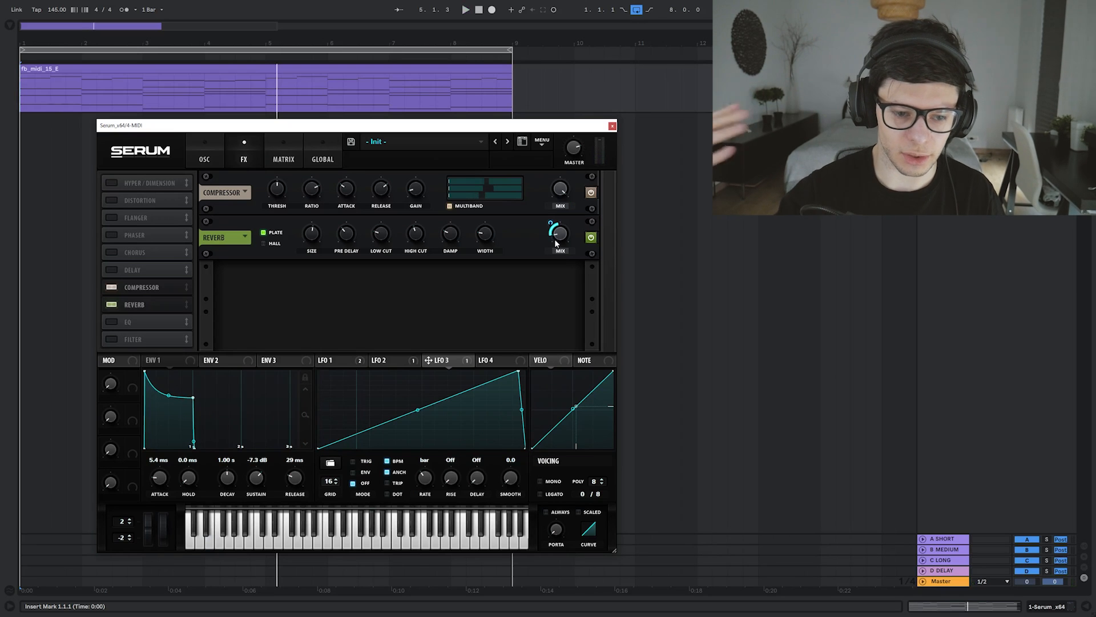
key(space)
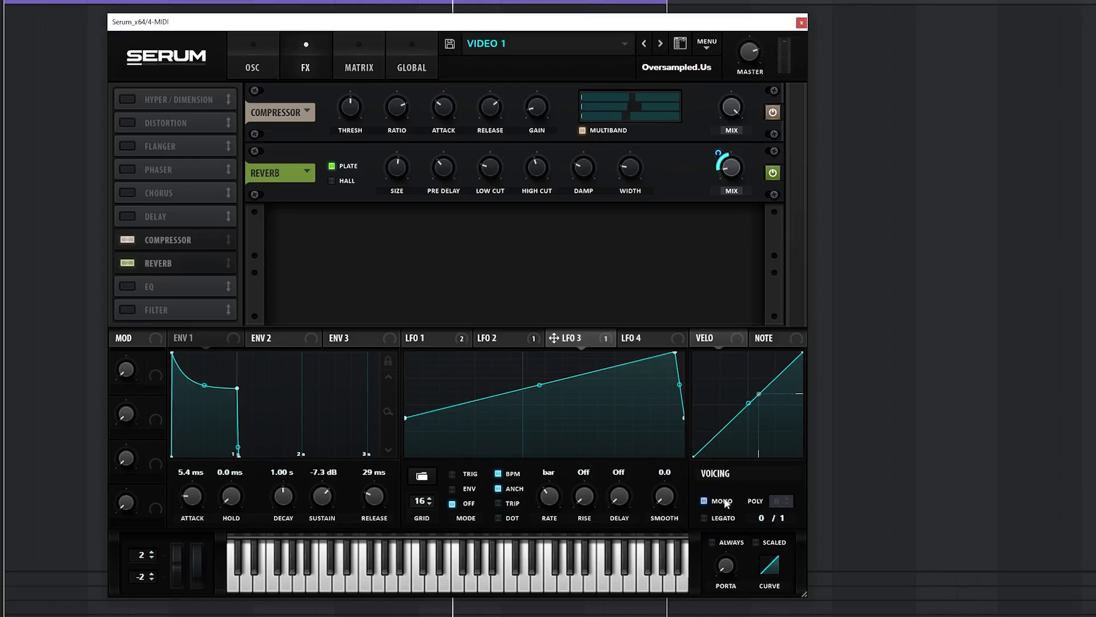
- Set oscillator A's unison to 9 voices and the upward pitch bend range to 12, auditioning wavetable positions
click(273, 53)
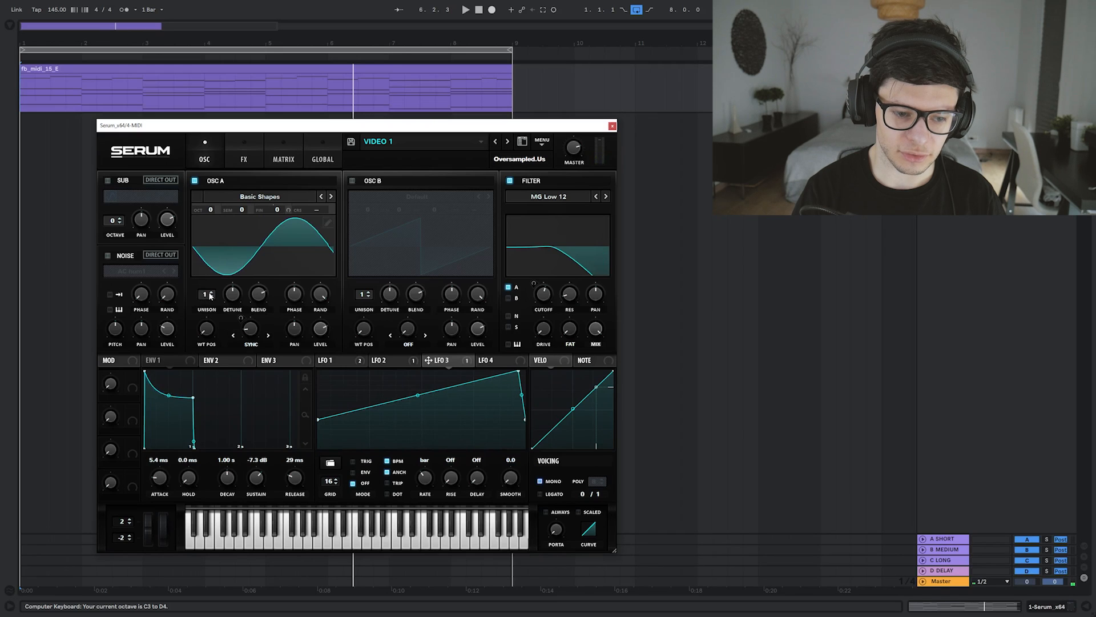
drag(255, 250, 282, 170)
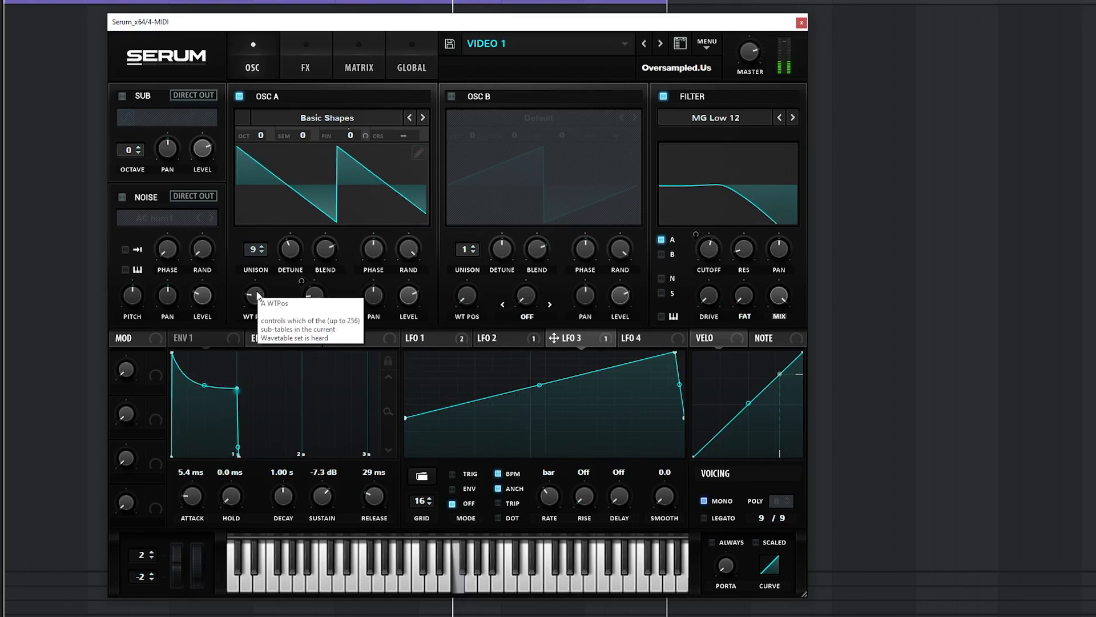
drag(255, 285, 249, 351)
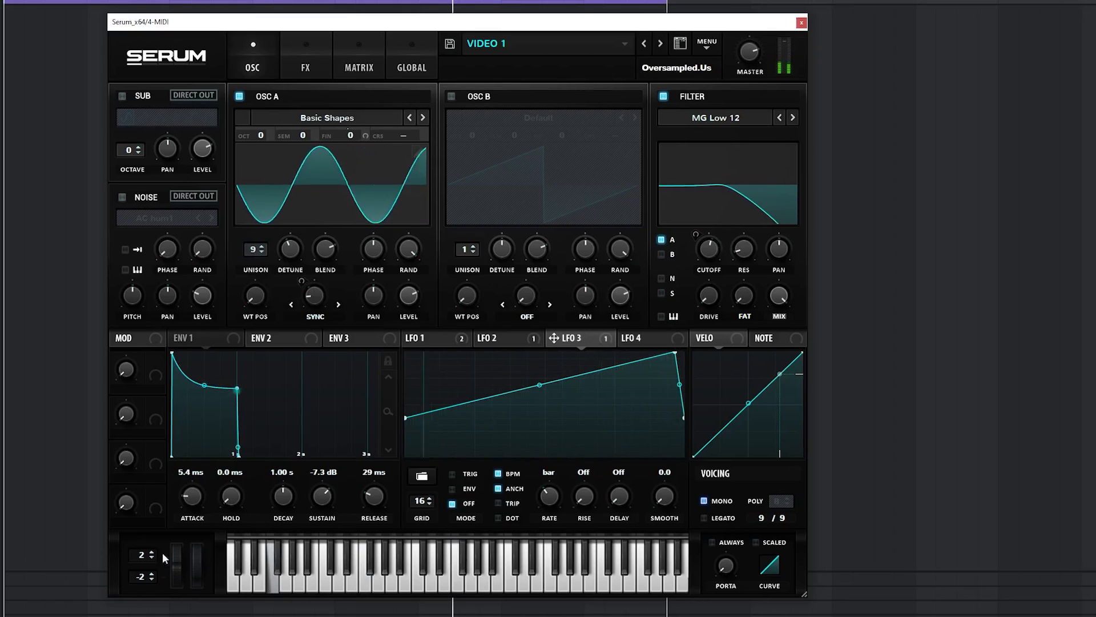
drag(141, 555, 150, 523)
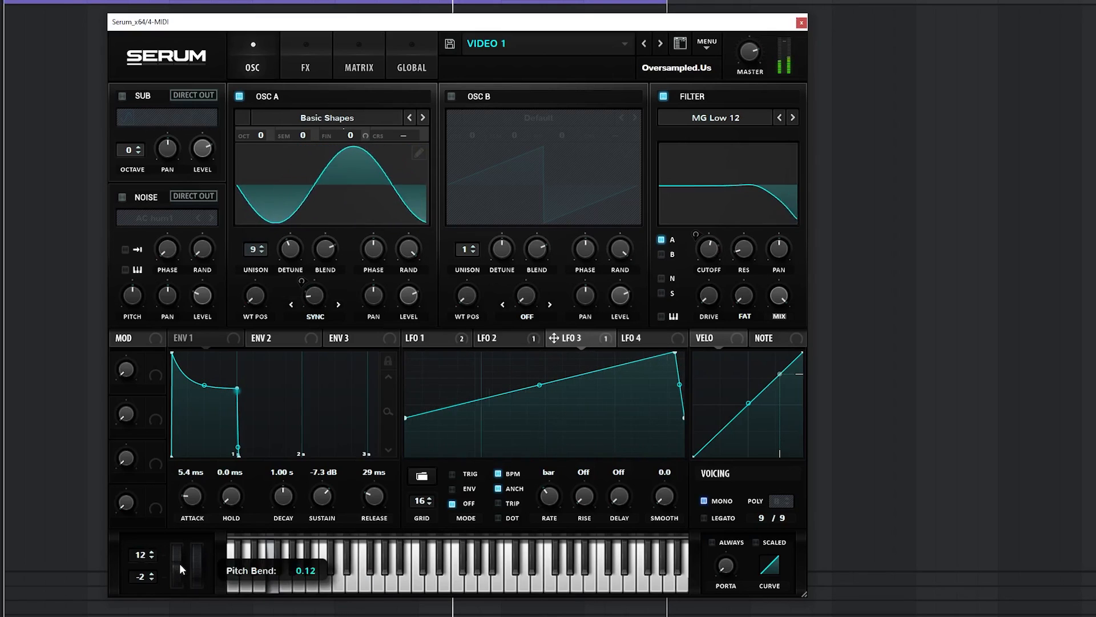
- Set the downward pitch bend range to -12 and enable the chorus effect during playback
drag(144, 577, 171, 599)
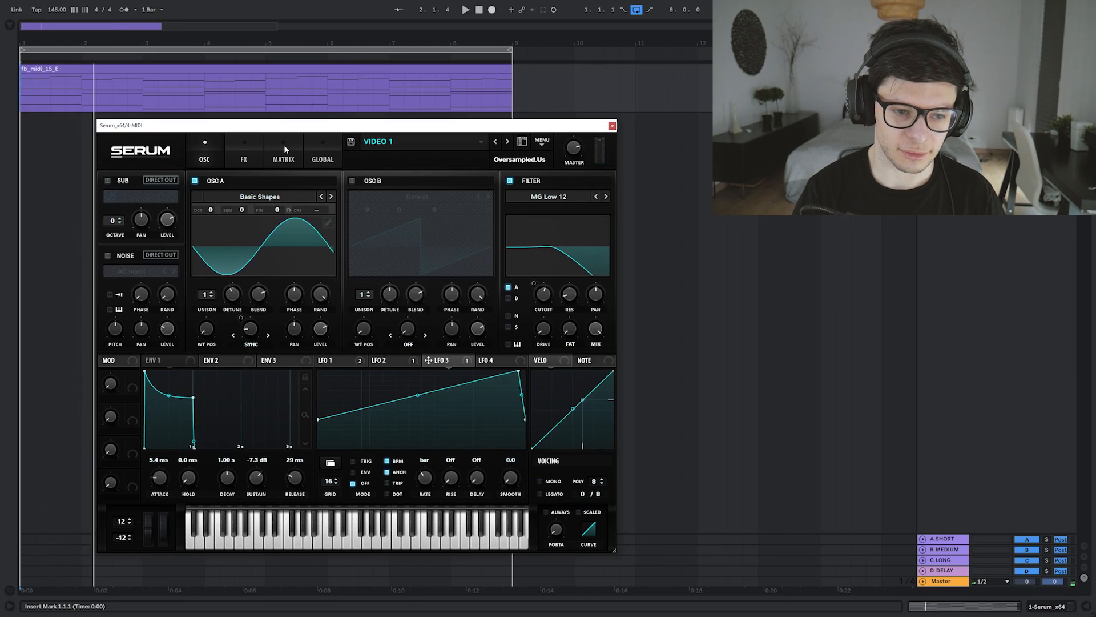
key(space)
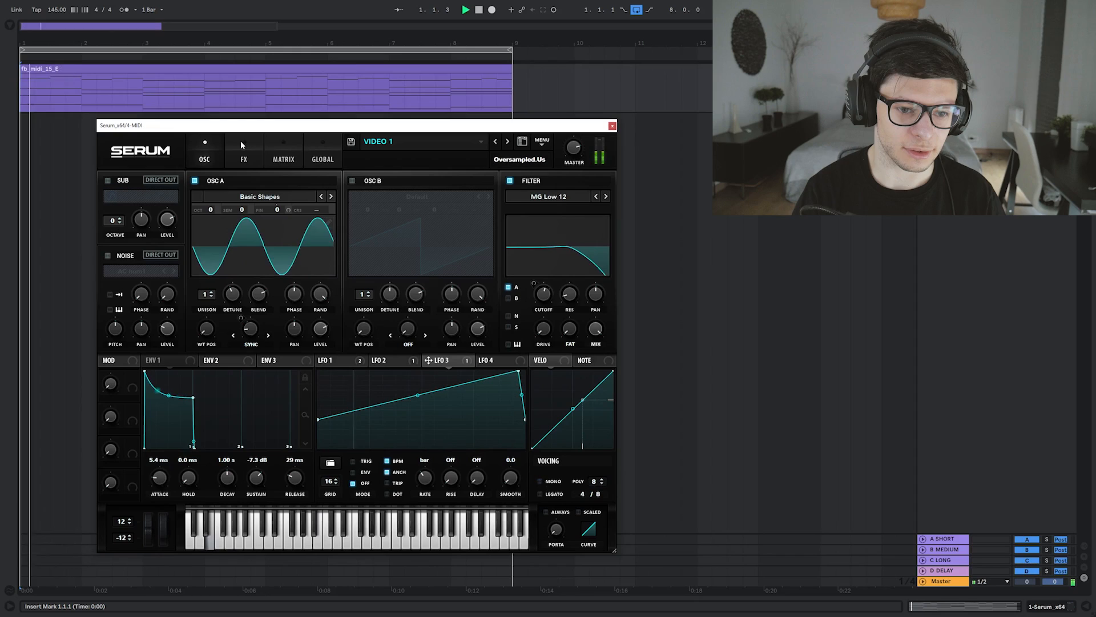
click(242, 143)
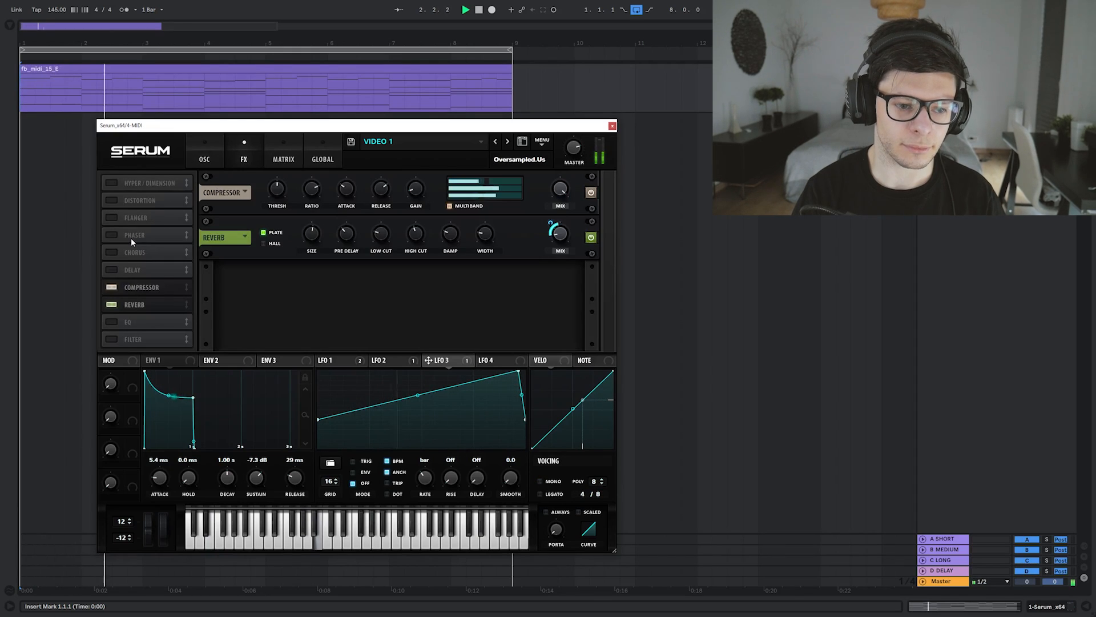
click(111, 253)
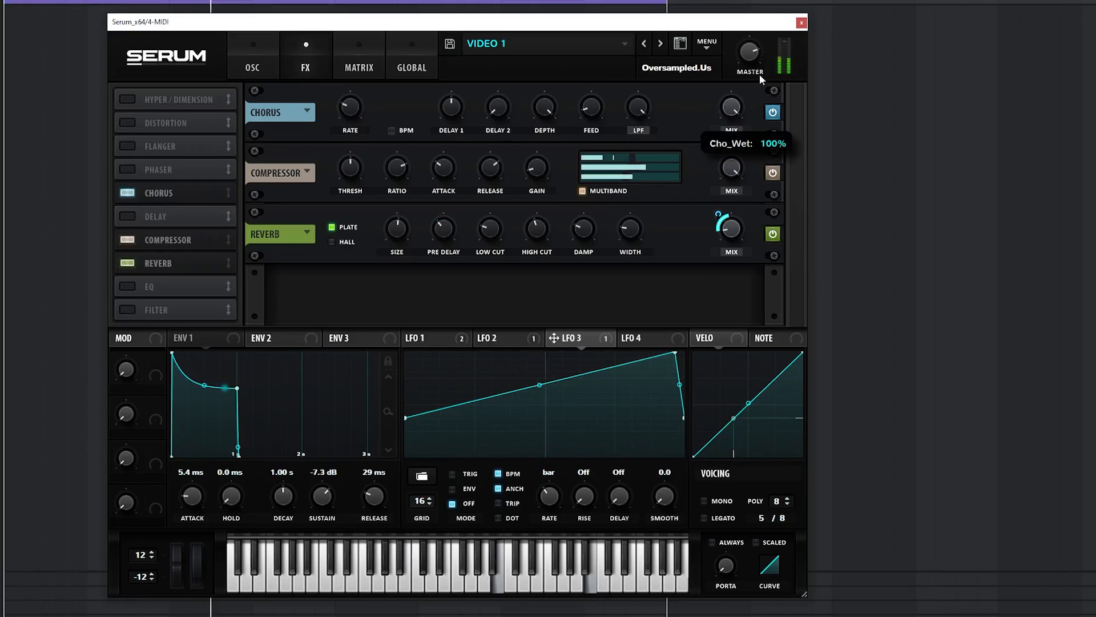
- Switch the chorus filter to HPF, then adjust its cutoff and lower the chorus mix while comparing dry and wet sound
click(638, 130)
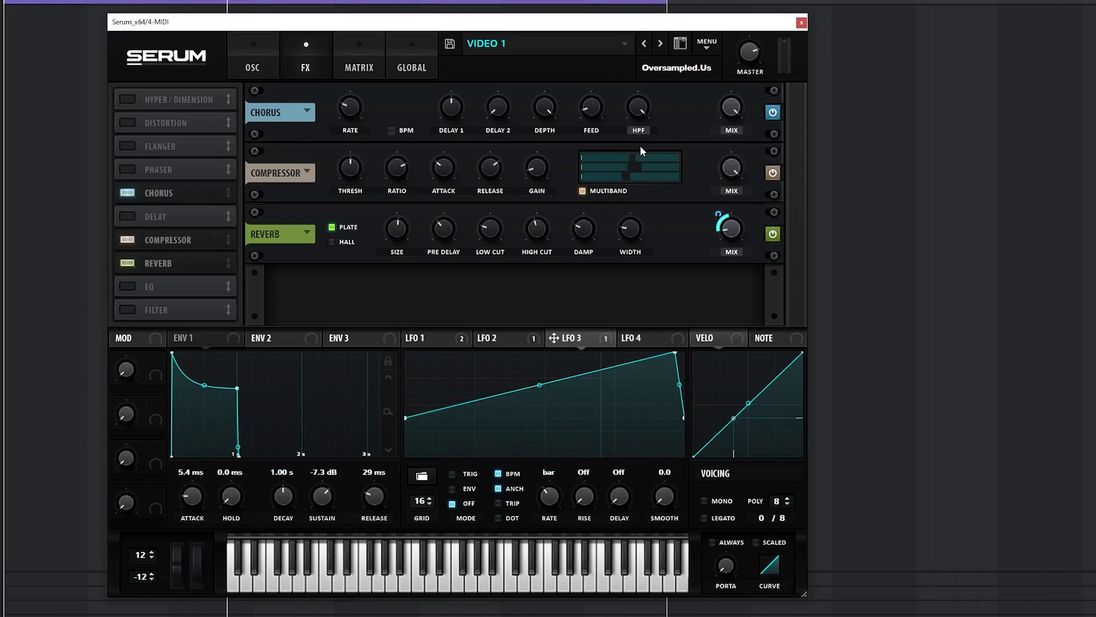
drag(642, 108, 641, 228)
key(space)
drag(641, 117, 640, 80)
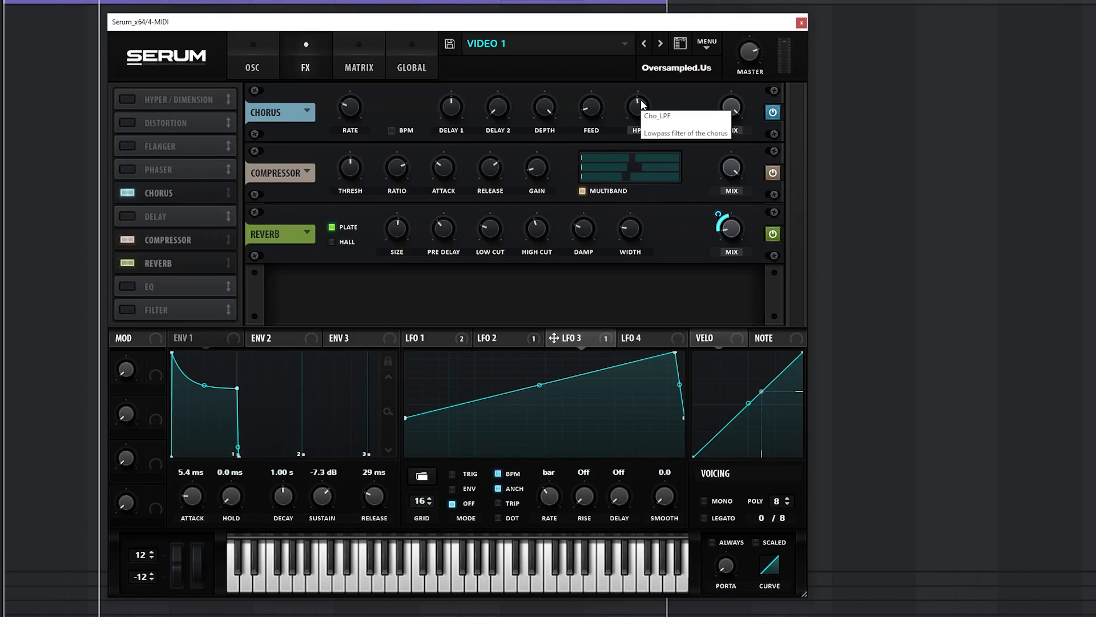
drag(639, 105, 641, 50)
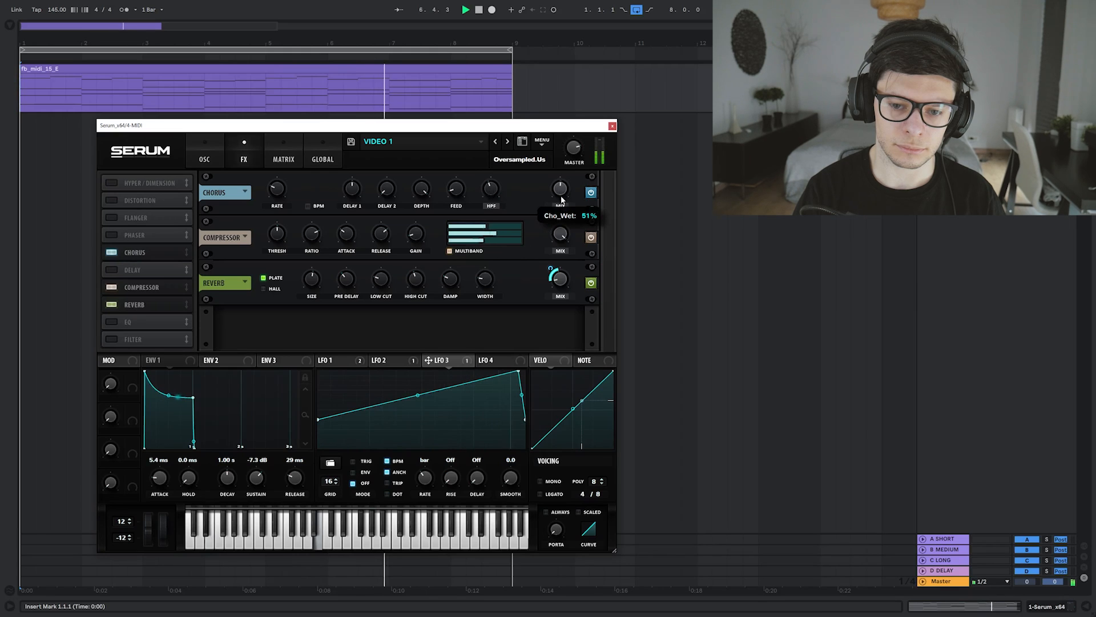
drag(560, 200, 561, 258)
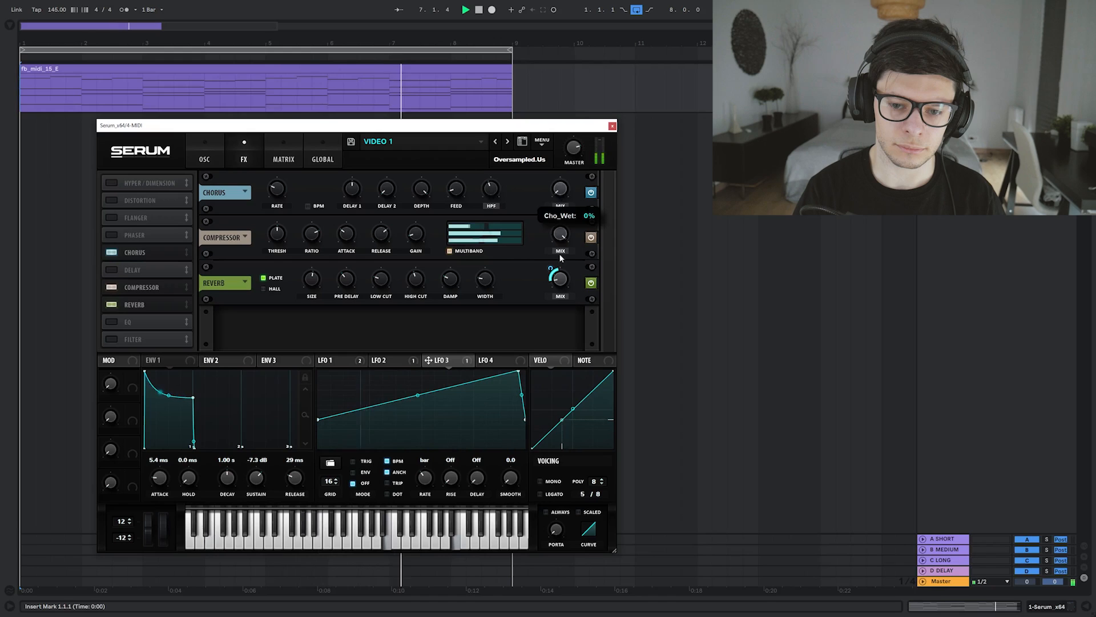
drag(560, 146, 559, 145)
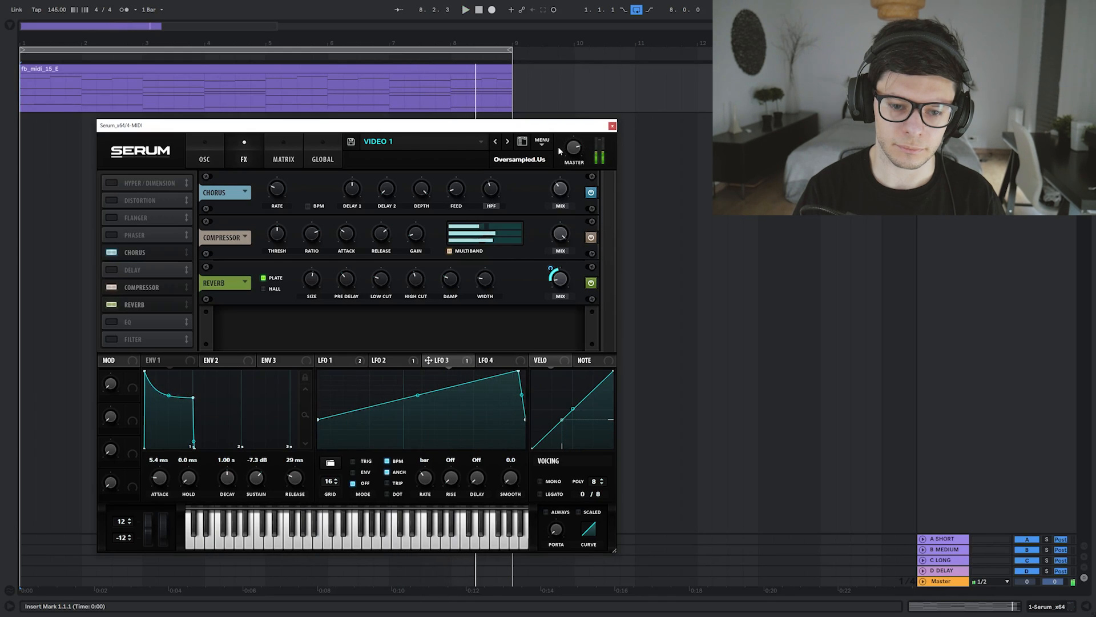
key(space)
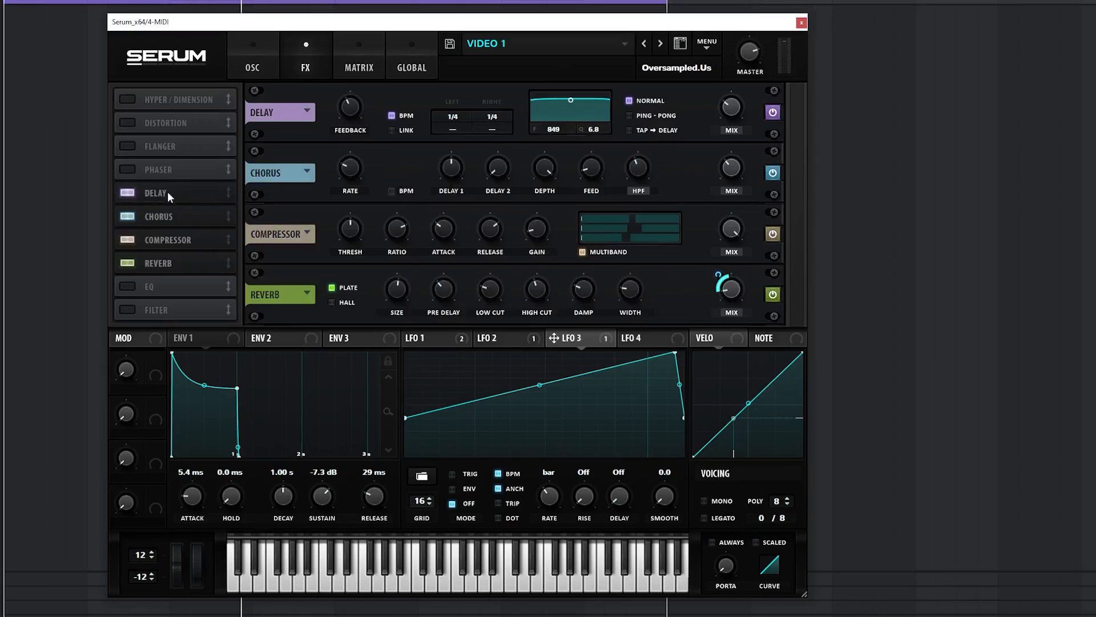
- Move the delay after the reverb, set it to ping-pong, and adjust its filter, feedback and times to 1/8 and dotted 1/8
drag(168, 194, 157, 265)
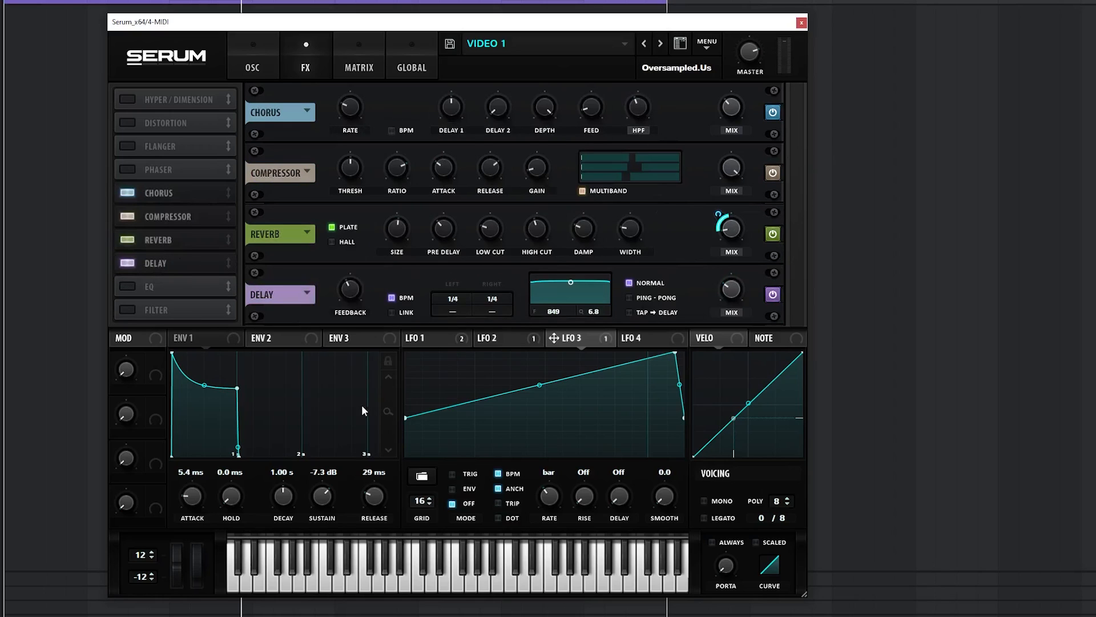
click(629, 297)
drag(572, 283, 575, 307)
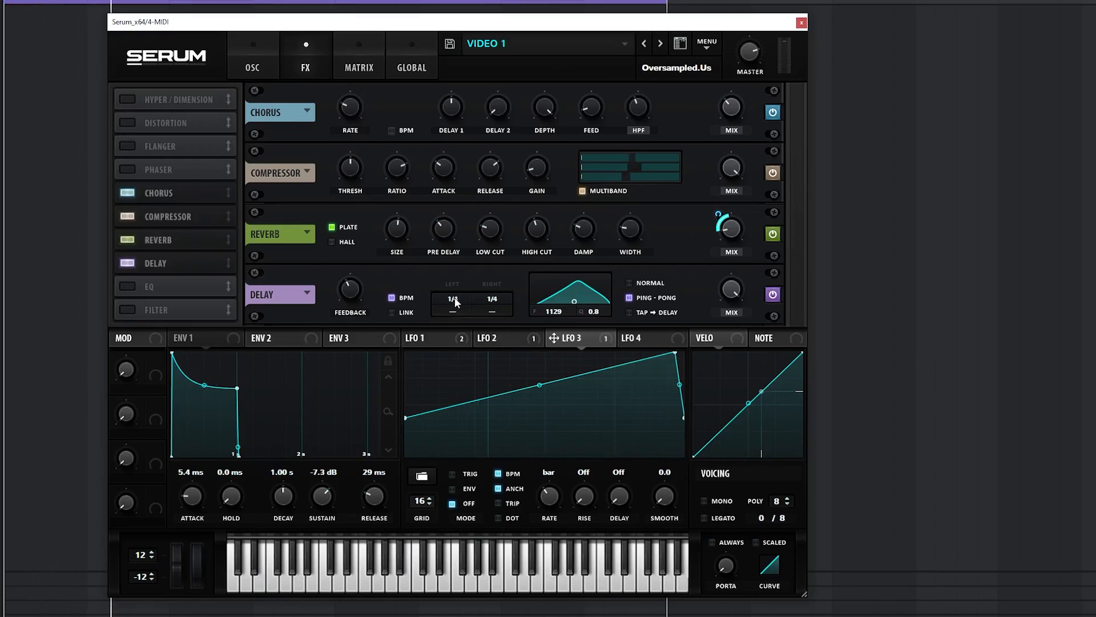
drag(354, 329, 381, 334)
drag(491, 306, 496, 316)
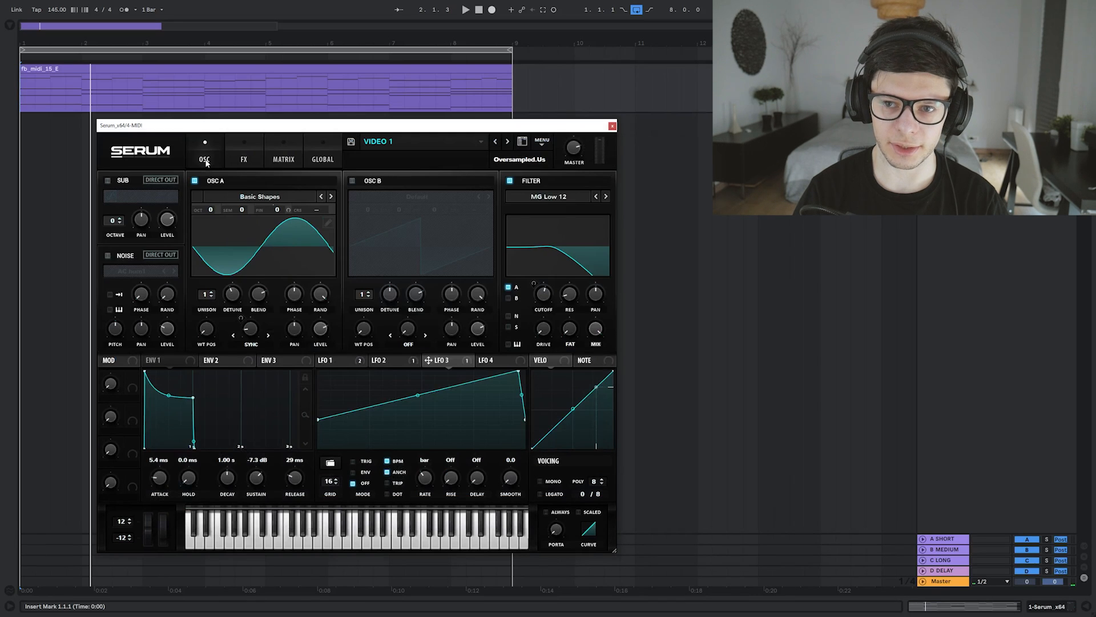
- Return oscillator A to one unison voice and assign Macro 1 to its wavetable position, naming the macro WAVETABLE
drag(206, 328, 209, 316)
key(space)
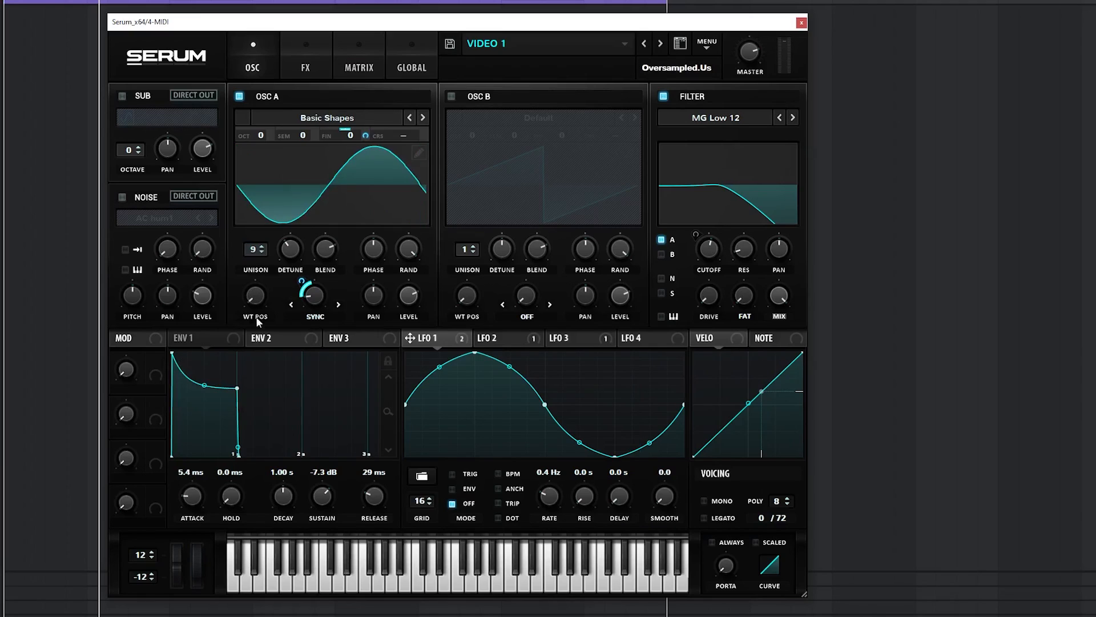
key(space)
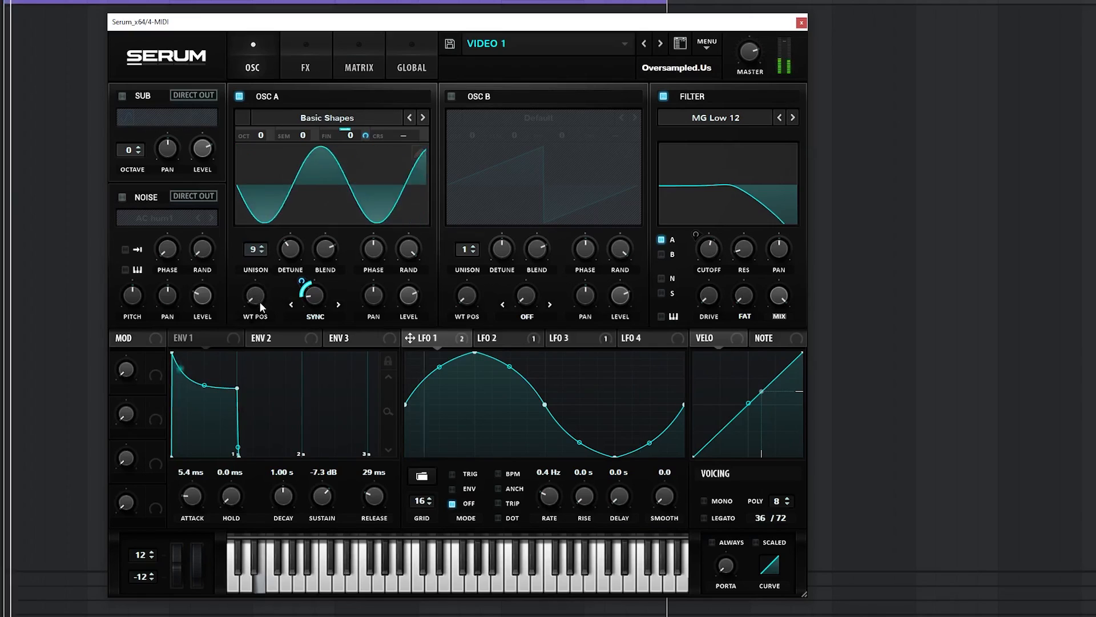
drag(254, 249, 149, 372)
drag(259, 248, 255, 295)
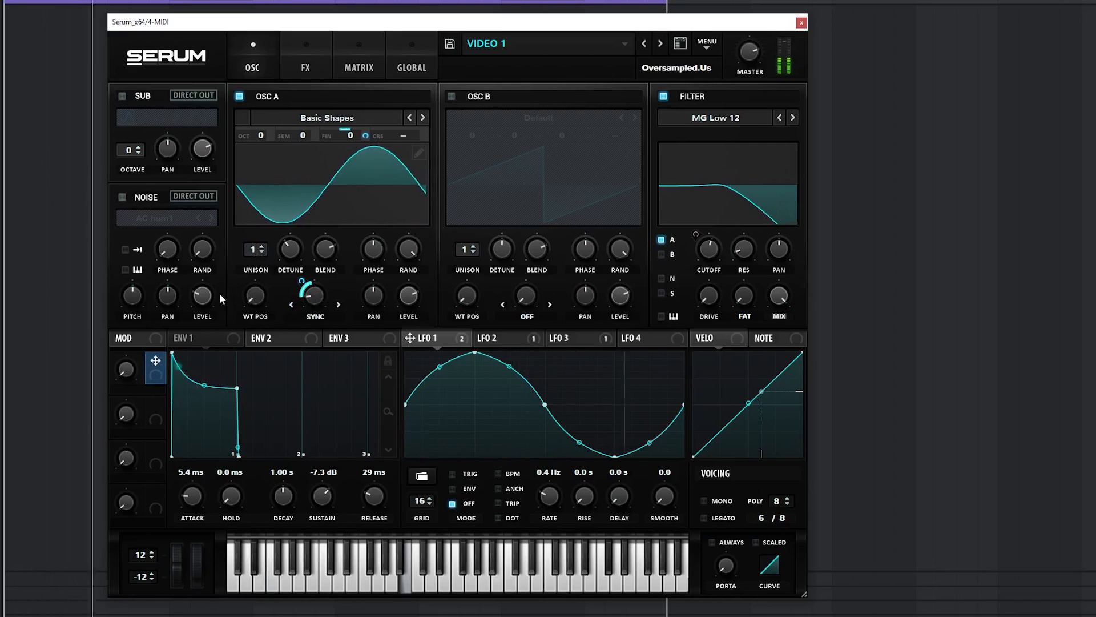
key(space)
double_click(143, 385)
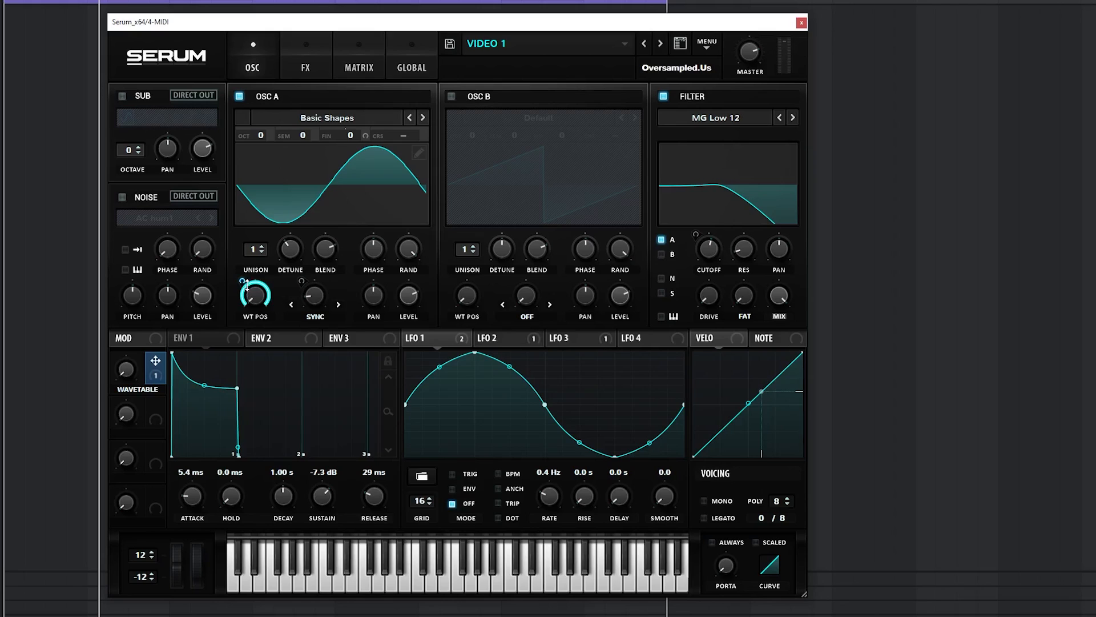
- Sweep the WAVETABLE macro during playback and adjust its modulation amount on oscillator A's wavetable position
key(space)
drag(127, 370, 146, 249)
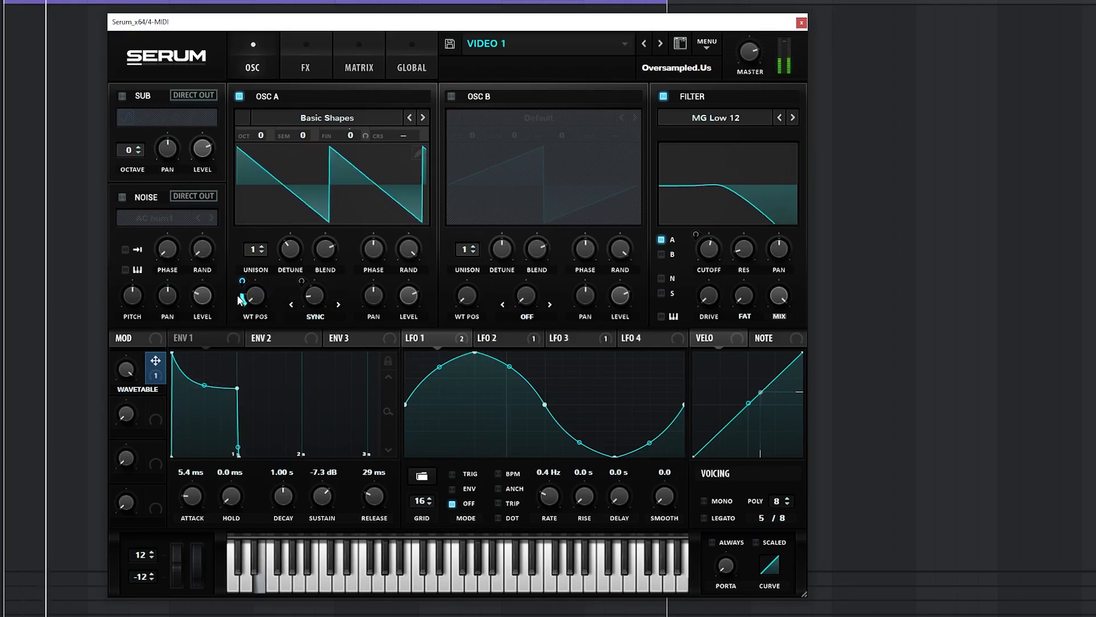
drag(241, 281, 239, 280)
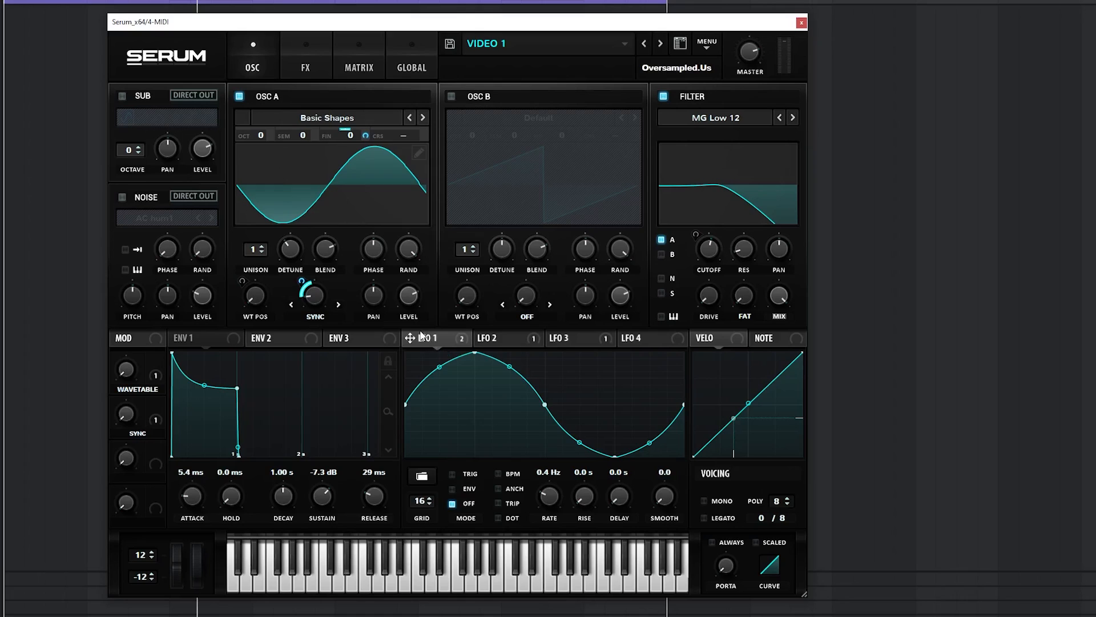
- Set Macro 2 as the aux source for LFO 1's modulation of oscillator A's sync warp
right_click(301, 281)
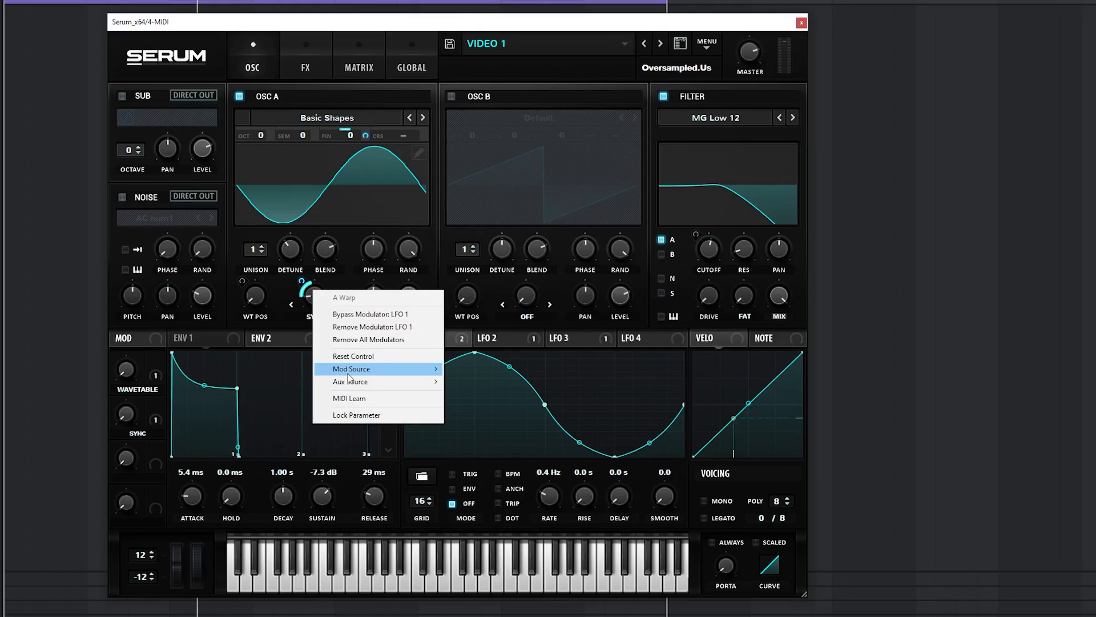
mouse_move(353, 383)
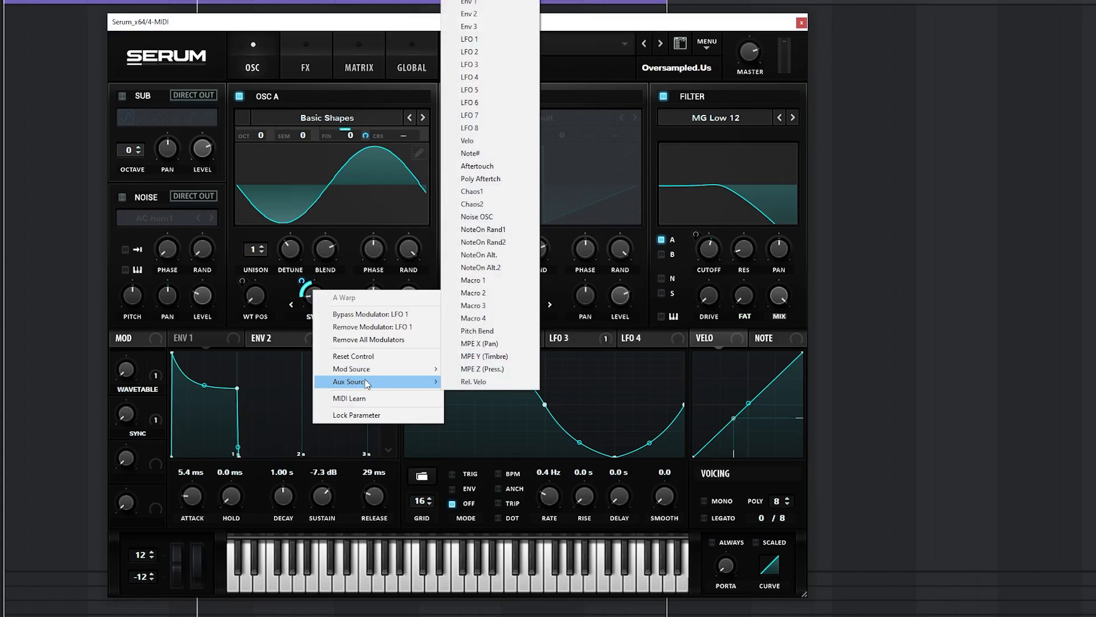
click(494, 293)
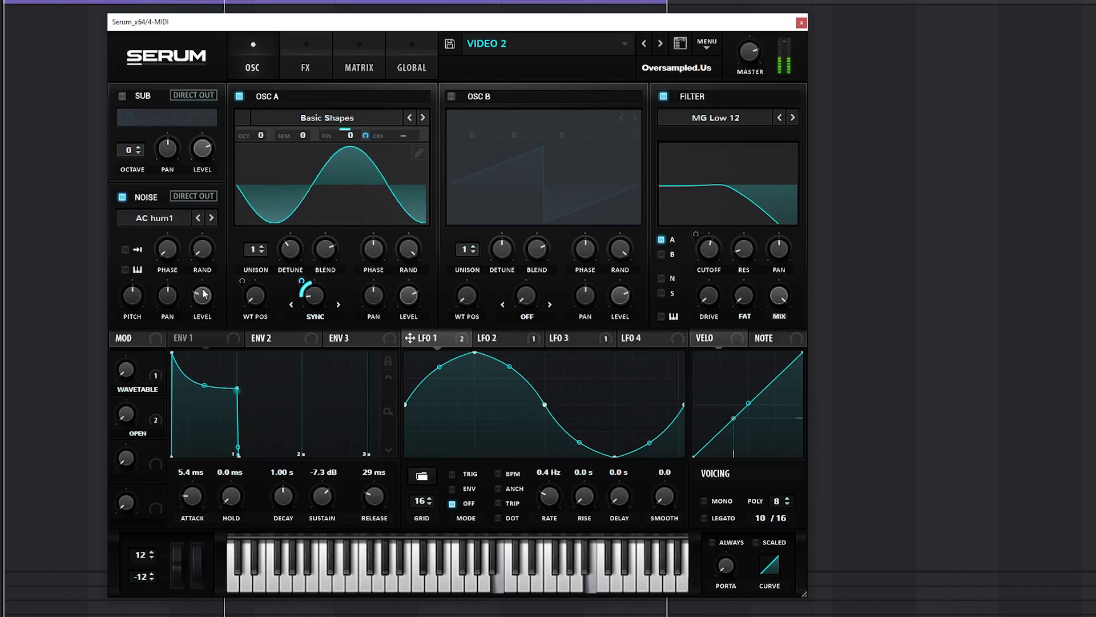
- Load the SID noise sample from the Analog category into the noise oscillator
click(162, 217)
mouse_move(166, 240)
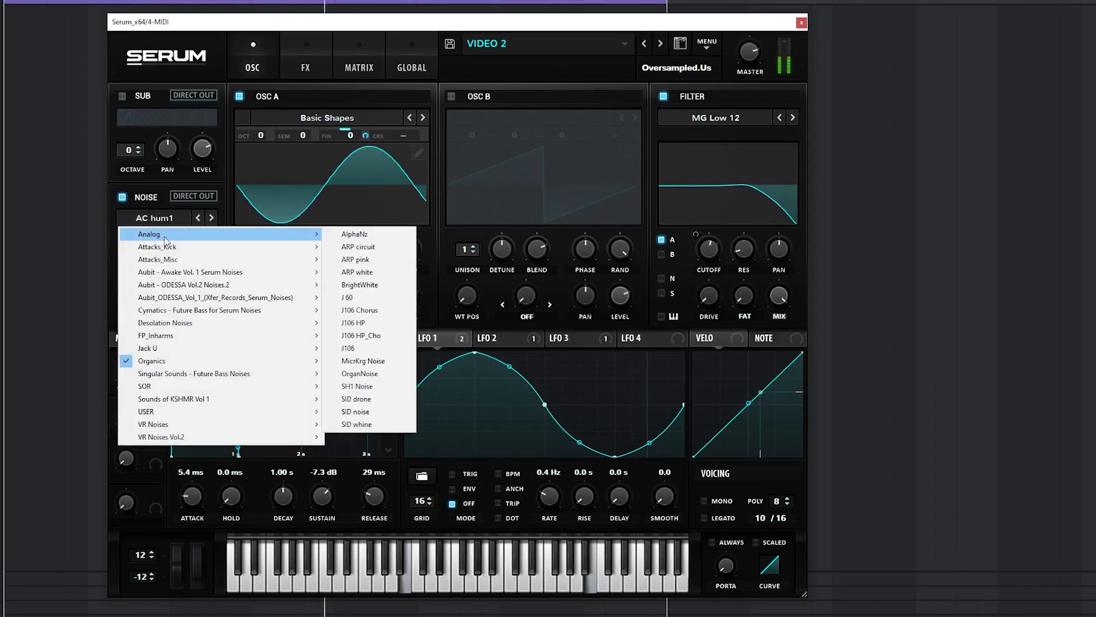
click(366, 285)
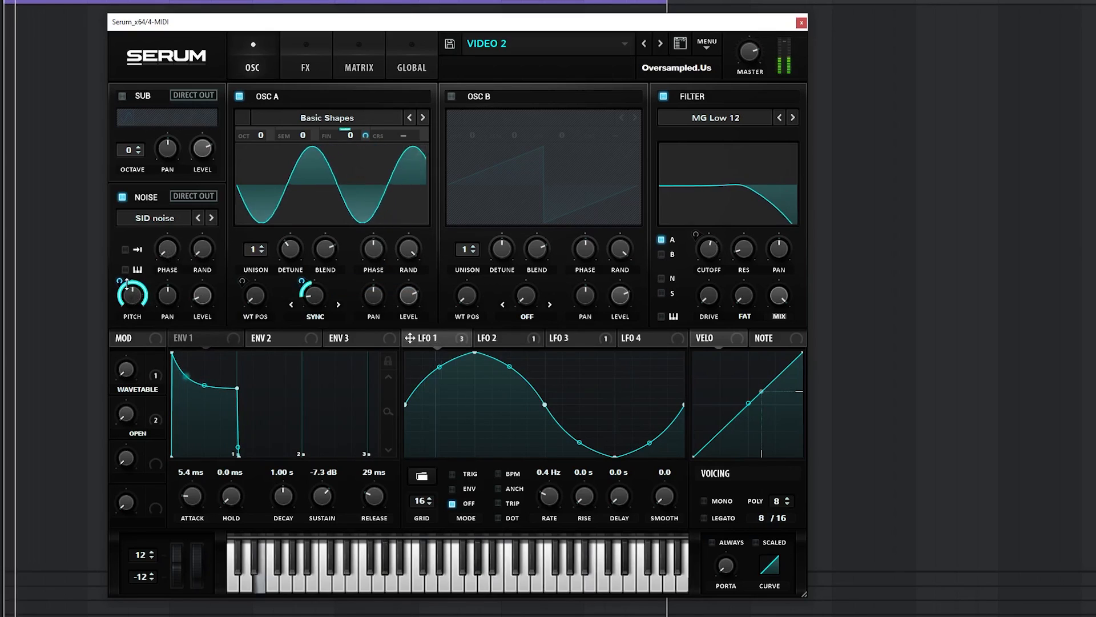
- Reduce LFO 1's modulation of the noise pitch to about 9 and toggle the modulation's polarity
drag(127, 284, 119, 339)
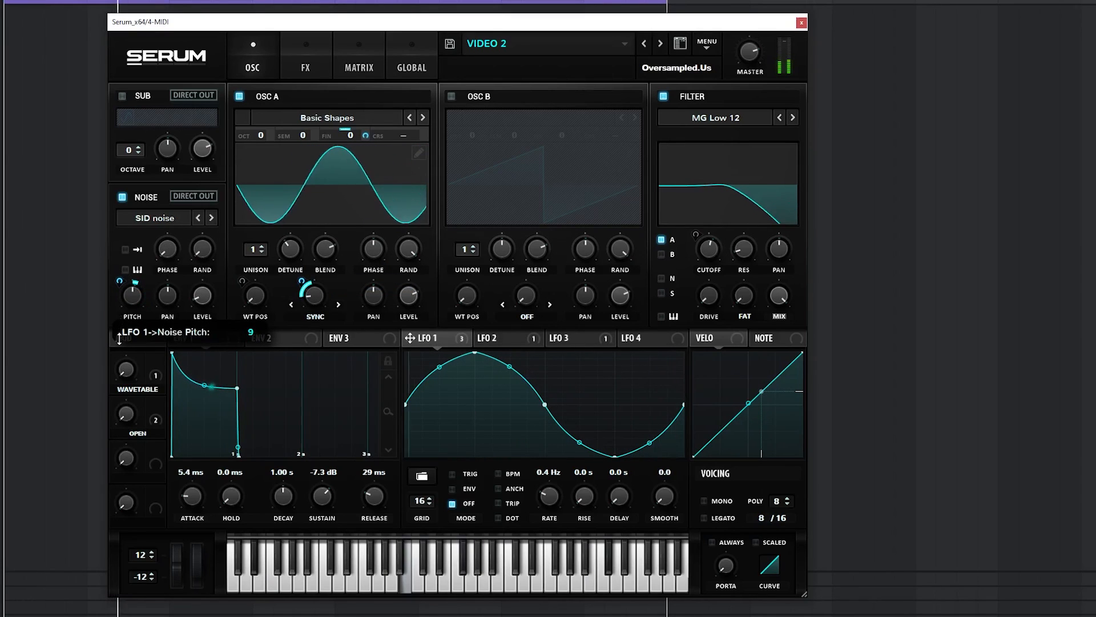
alt+shift+click(120, 281)
mouse_move(119, 282)
mouse_down()
mouse_move(118, 268)
mouse_move(117, 287)
mouse_up()
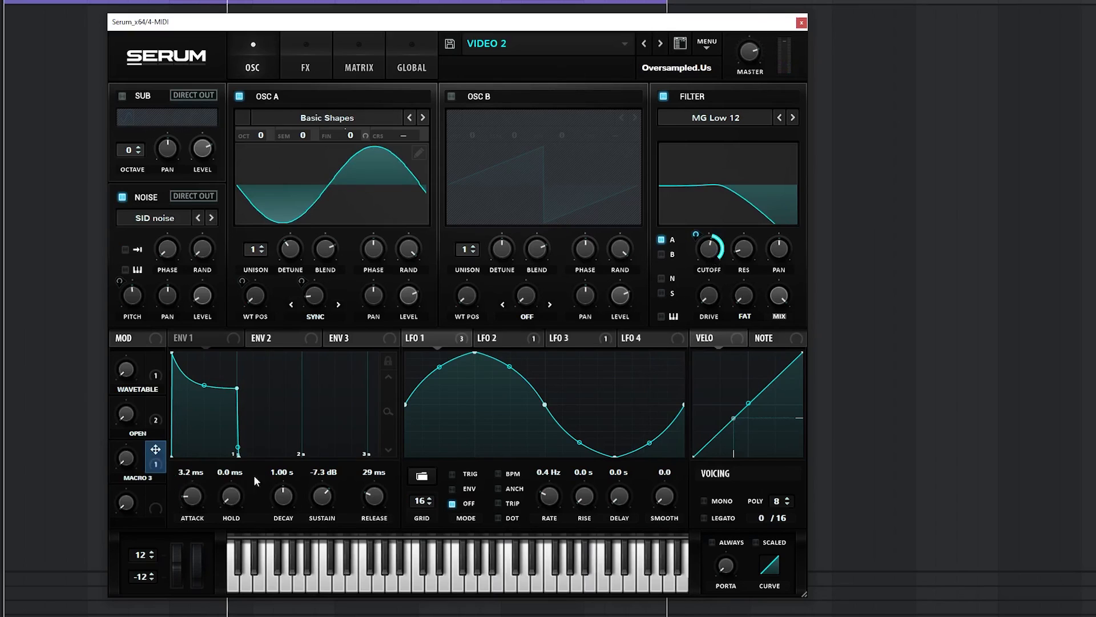
- Sweep Macro 3 to check its filter cutoff modulation and rename the macro CUTOFF
drag(127, 467, 153, 397)
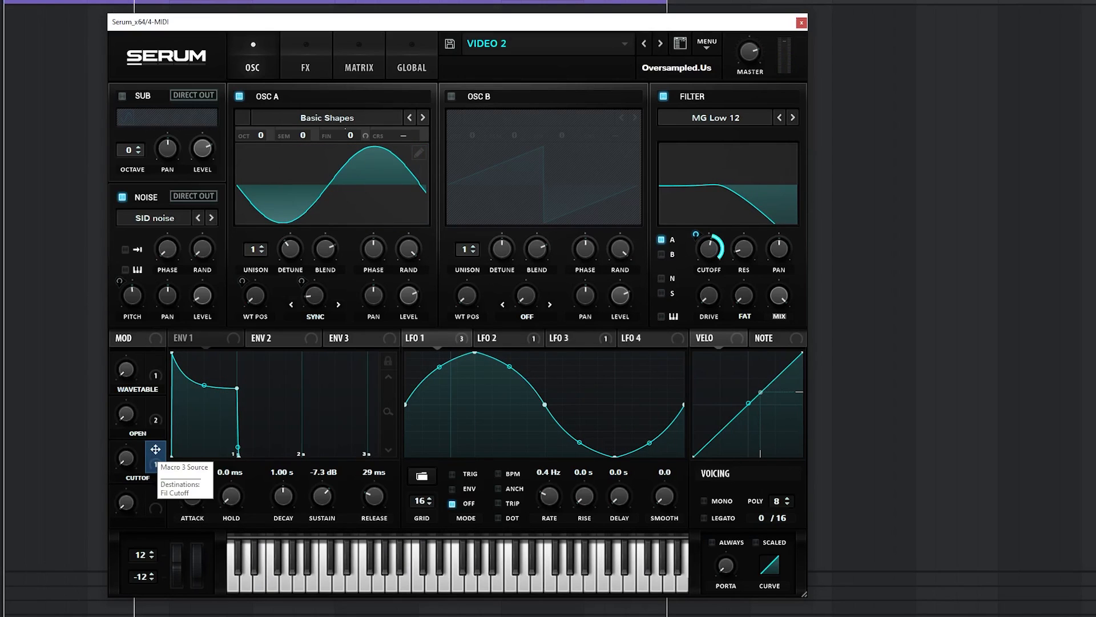
double_click(147, 479)
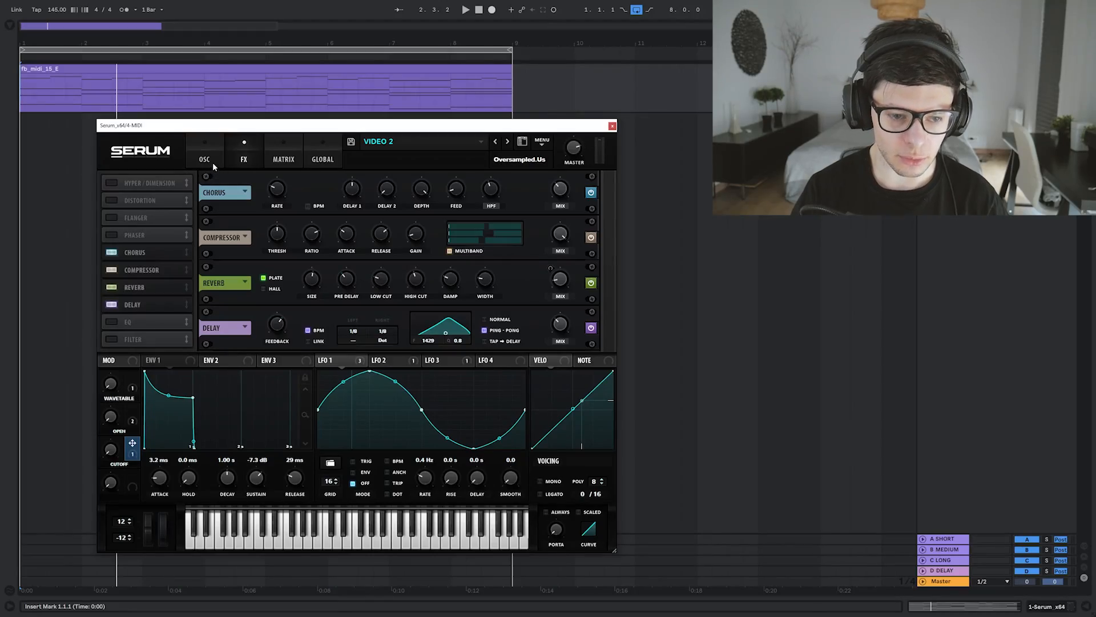
- Try distortion on the sound with the Downsample and SoftClip types, raising the SoftClip drive to about 81%
click(132, 200)
click(312, 192)
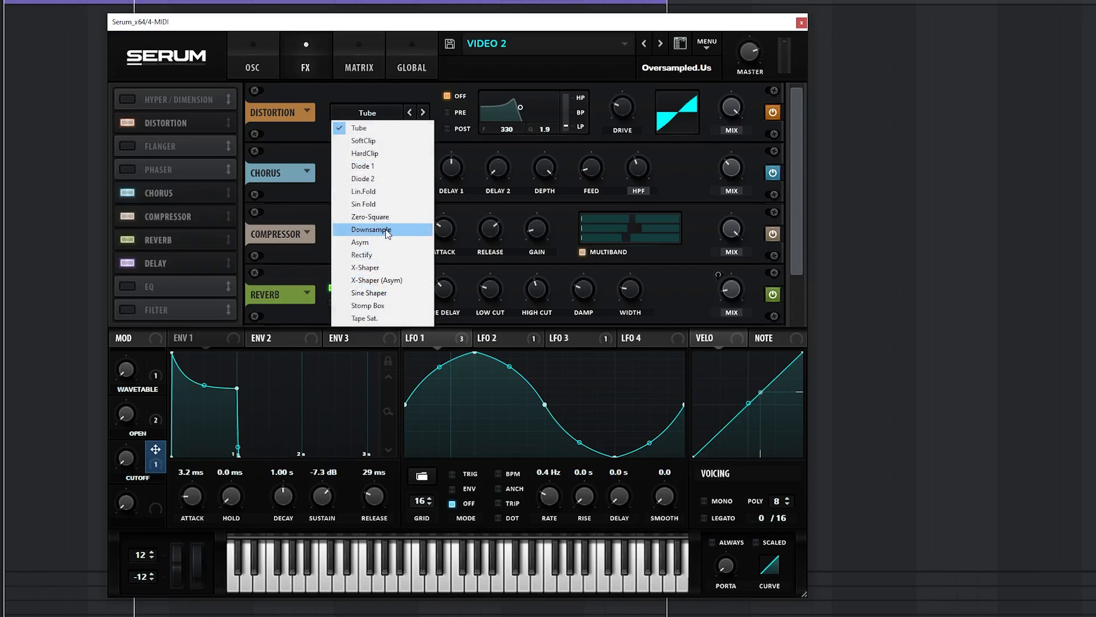
click(392, 294)
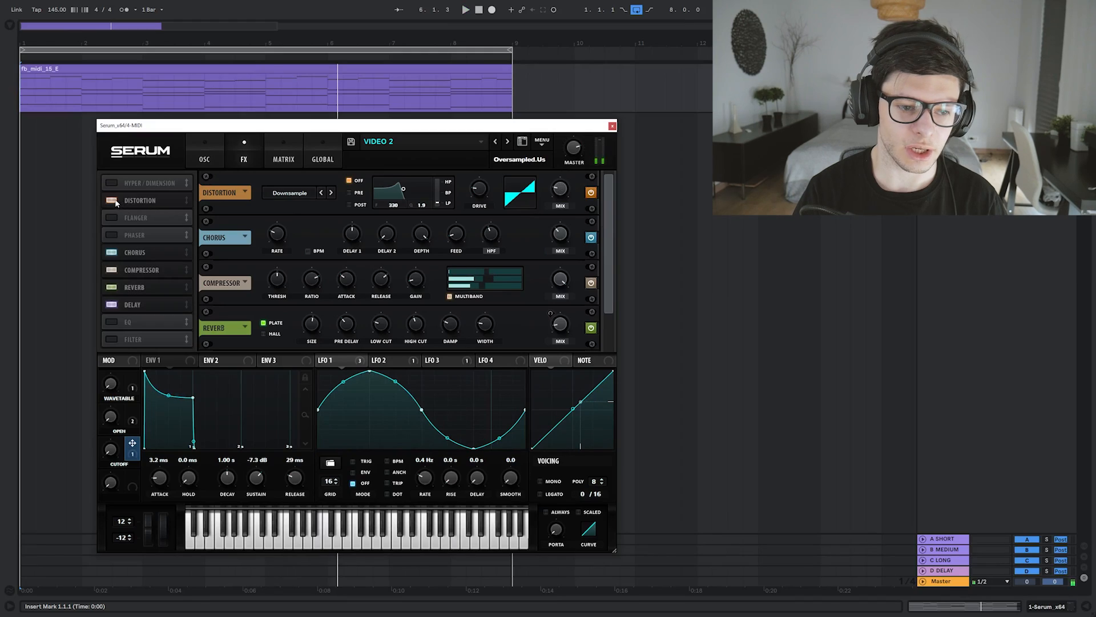
click(367, 112)
click(282, 213)
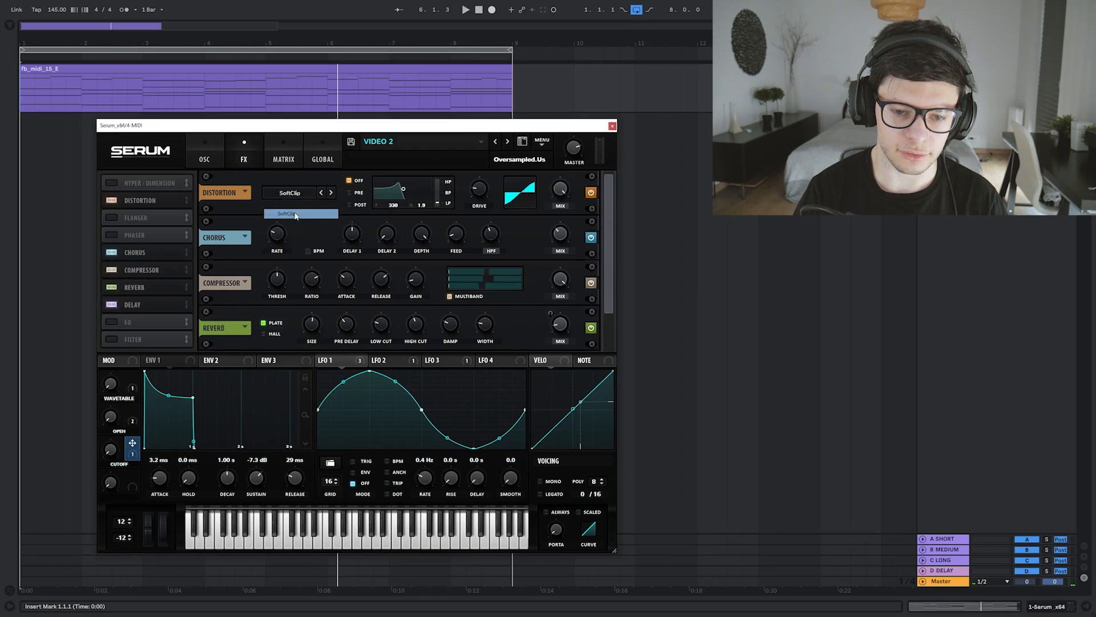
drag(480, 188, 484, 134)
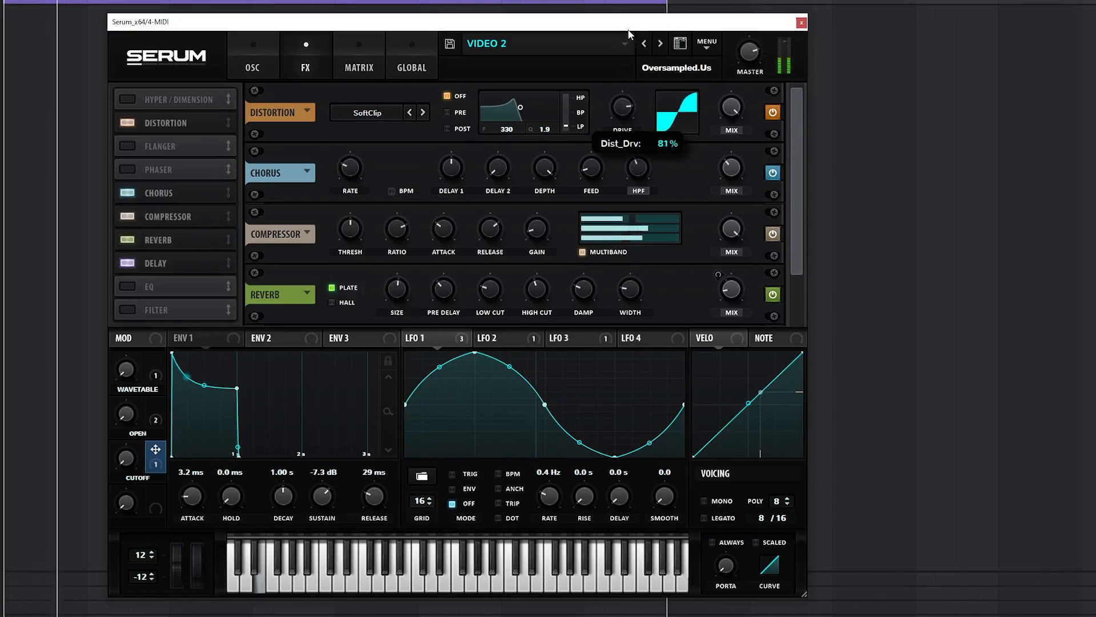
drag(629, 34, 628, 26)
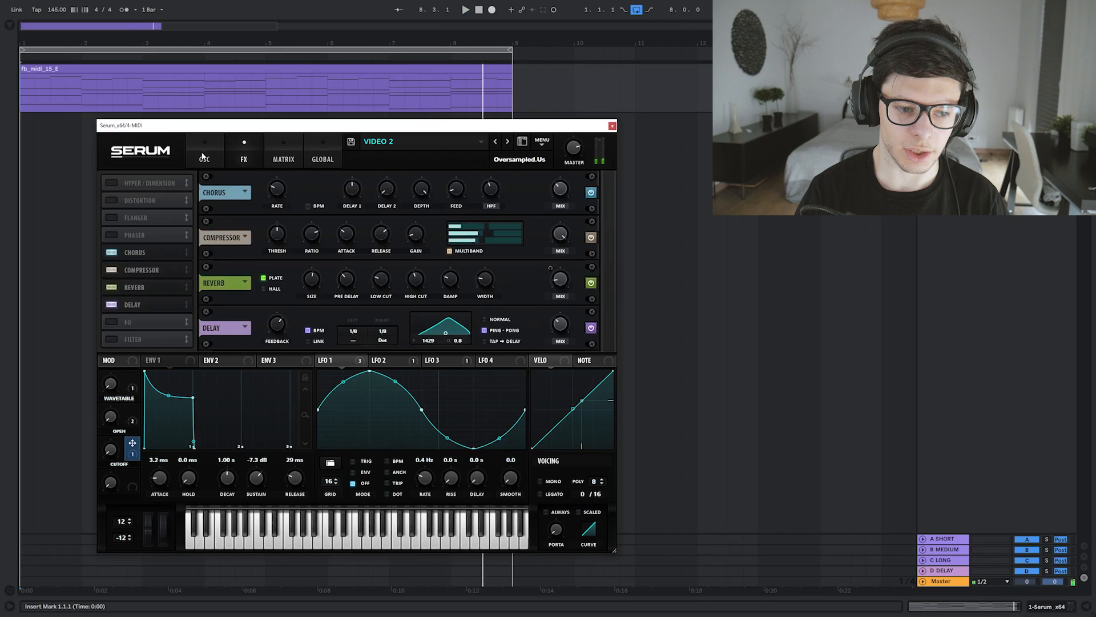
- Raise oscillator A's unison to 6 voices and audition the sound
click(261, 62)
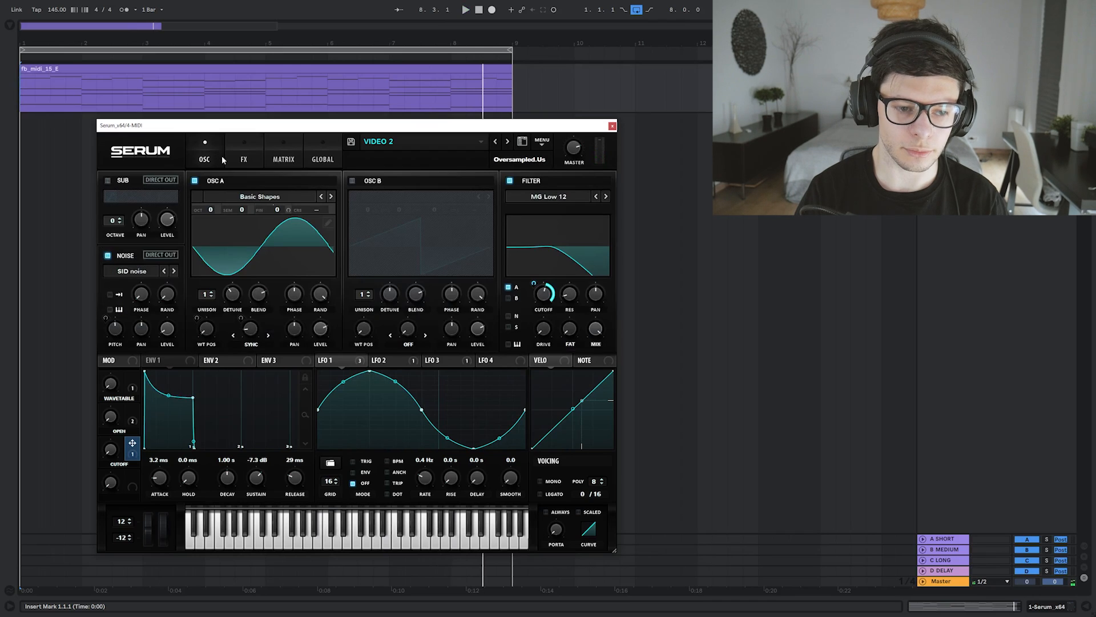
drag(207, 294, 210, 261)
key(space)
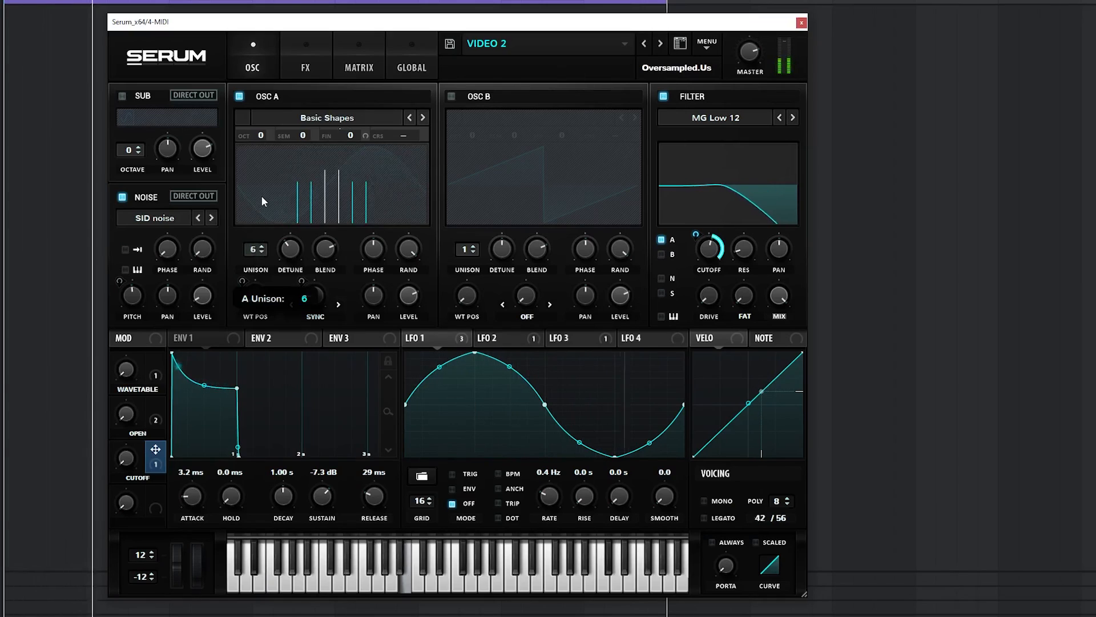
- Set the global unison width to 37 for both oscillators while auditioning the sound, and return to the oscillator page
click(402, 78)
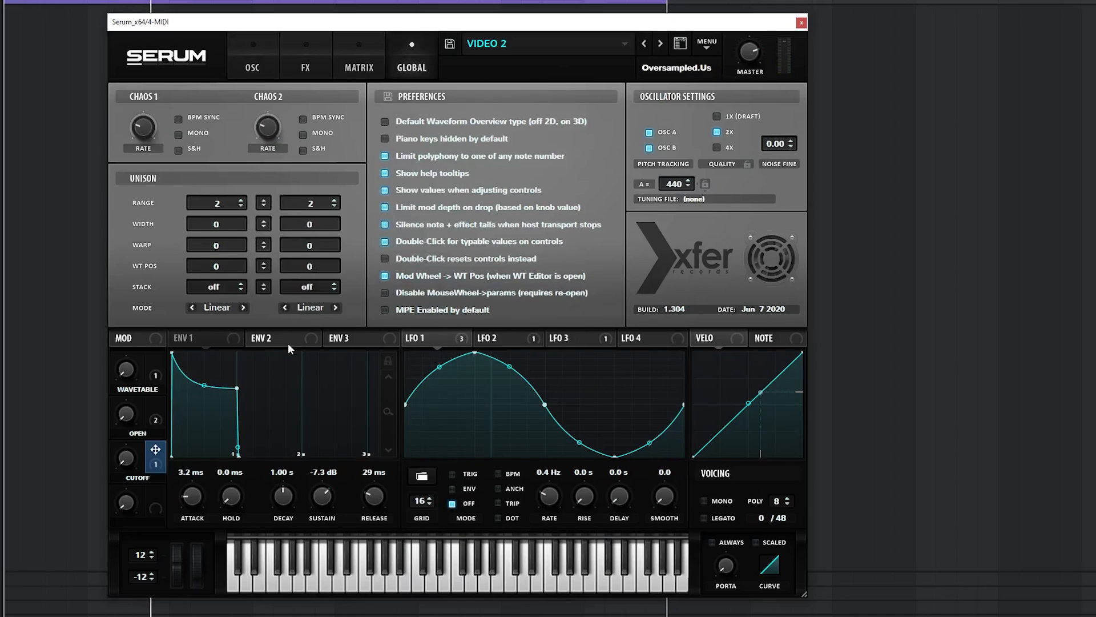
key(space)
drag(284, 290, 284, 260)
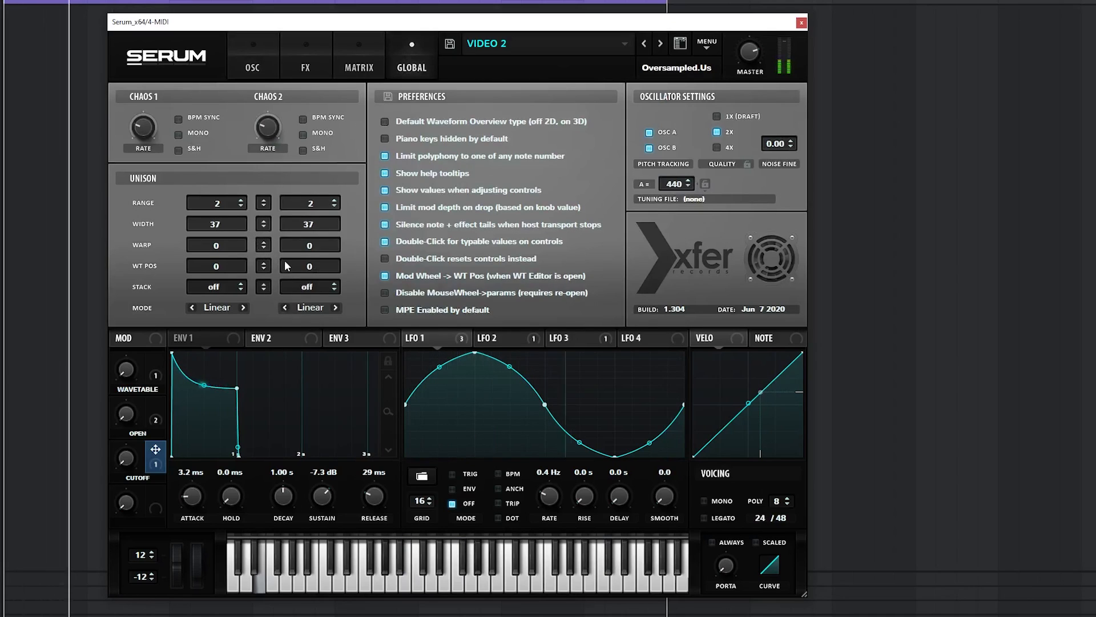
click(271, 70)
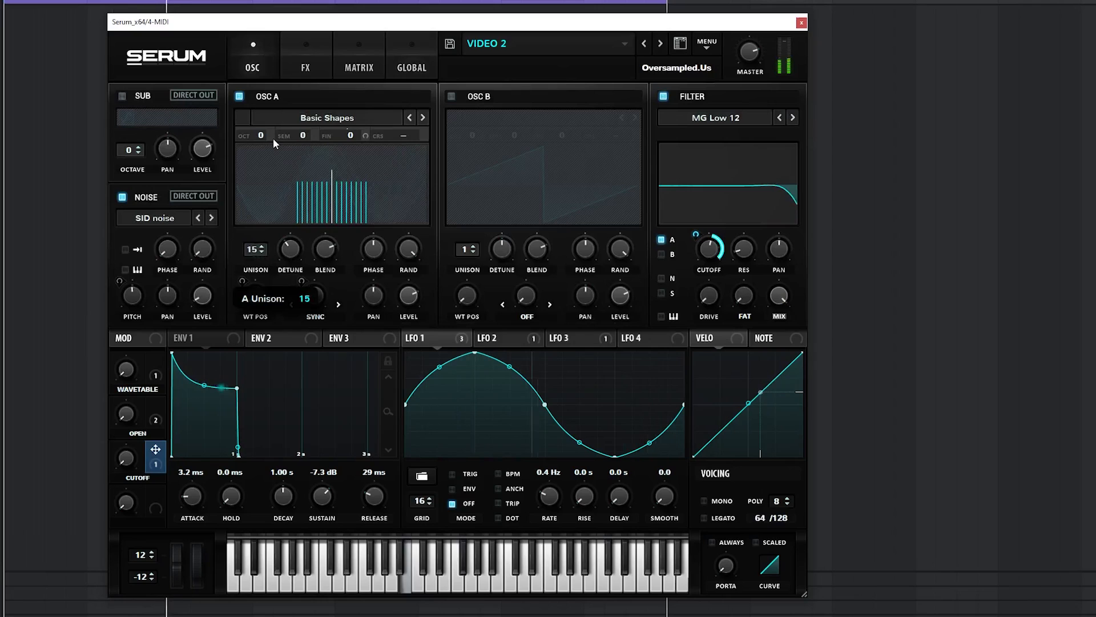
- Compare different unison voice counts on oscillator A, settling on 5 voices, and try different detune amounts
drag(273, 138, 261, 316)
drag(259, 250, 270, 208)
drag(290, 249, 294, 233)
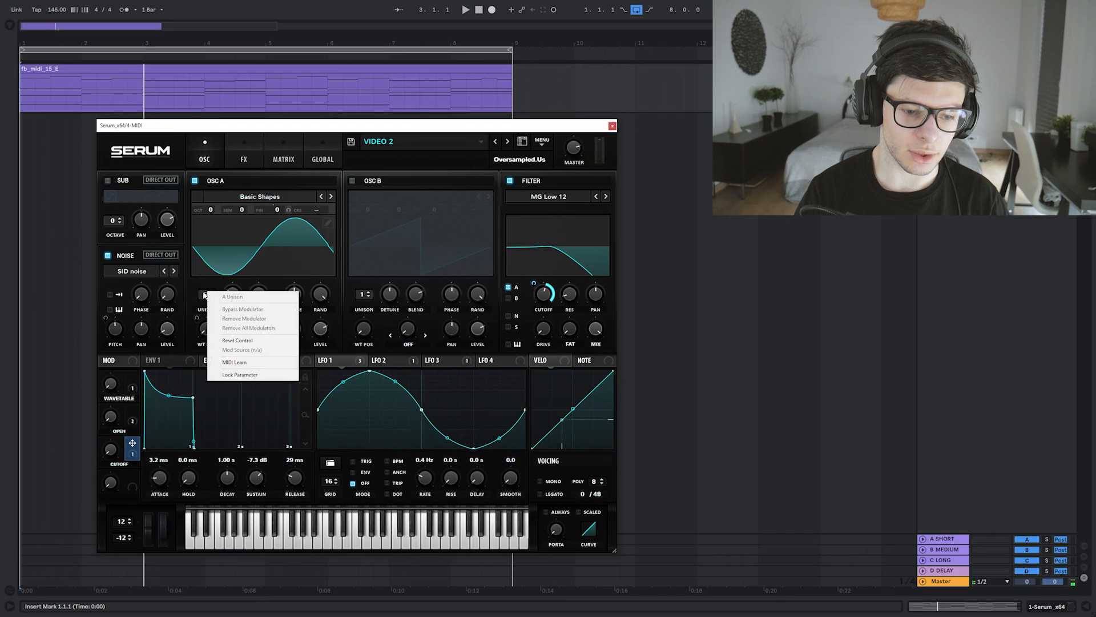
- Check oscillator A's unison options and the modulation matrix destinations for a way to modulate the unison
click(187, 293)
right_click(204, 295)
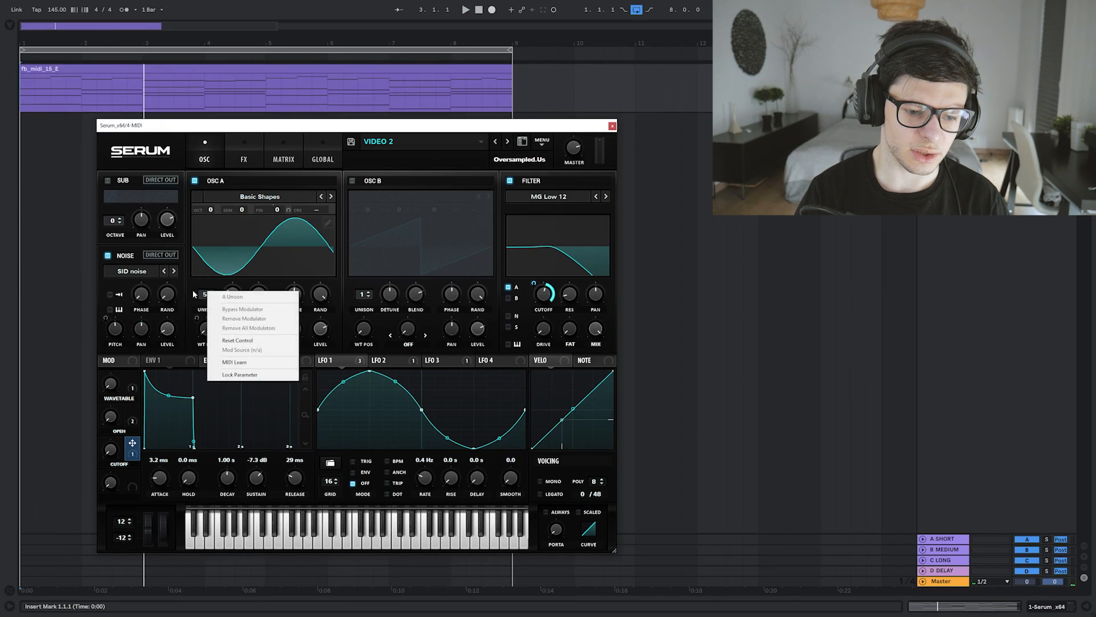
click(194, 294)
click(284, 155)
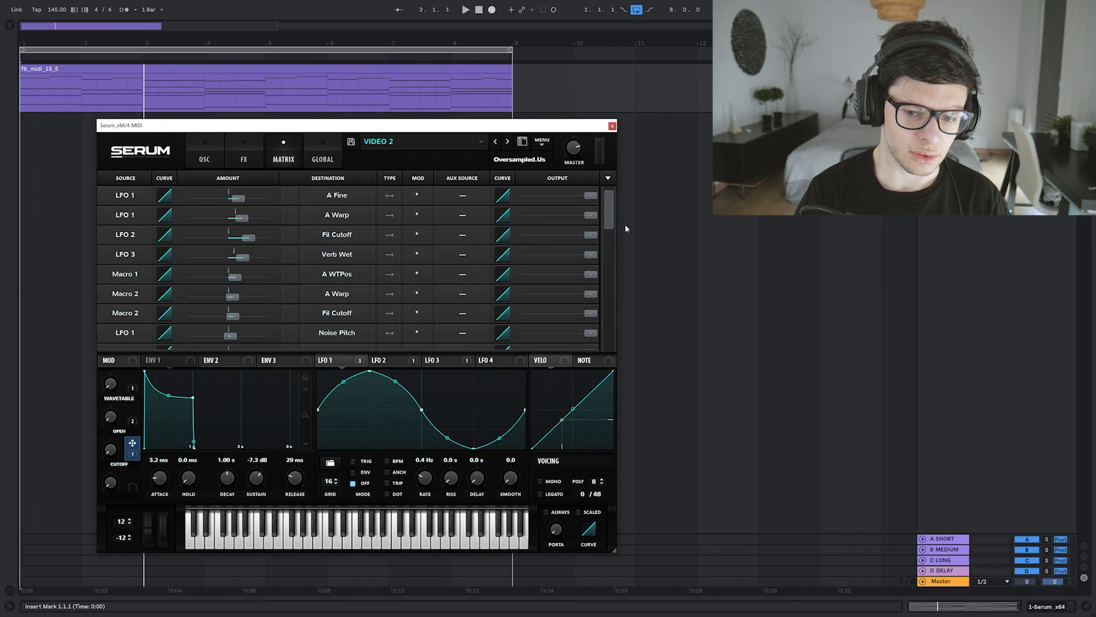
drag(610, 211, 610, 246)
click(325, 251)
mouse_move(337, 260)
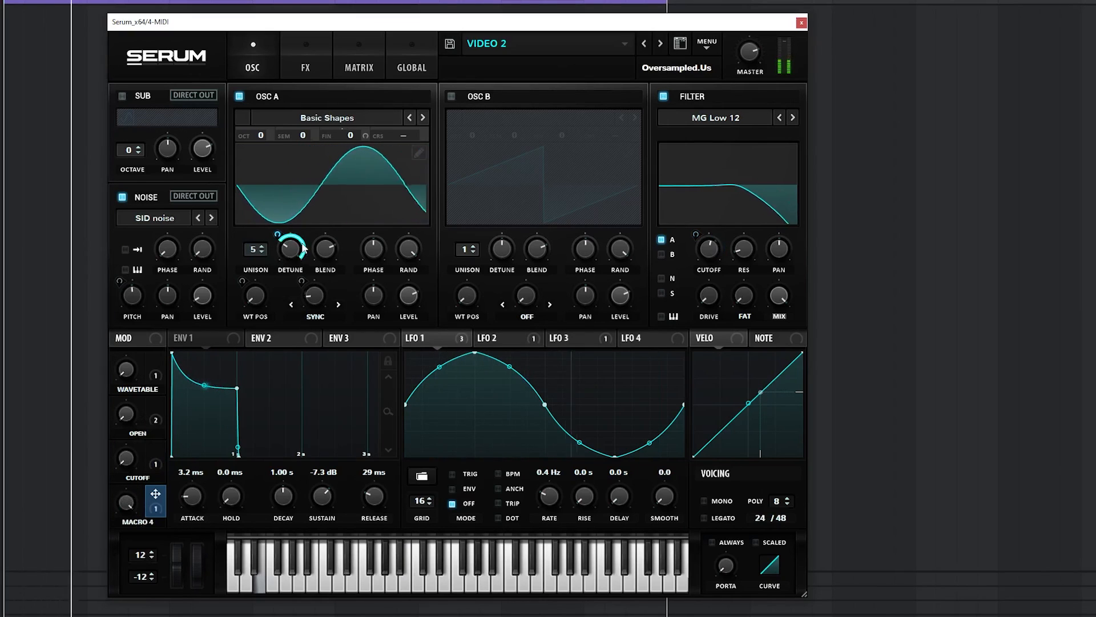
- Adjust Macro 4's modulation depth on oscillator A's detune and sweep the macro to check it
mouse_move(277, 239)
mouse_move(277, 238)
mouse_down()
mouse_move(275, 258)
mouse_move(279, 237)
mouse_up()
drag(126, 502, 112, 615)
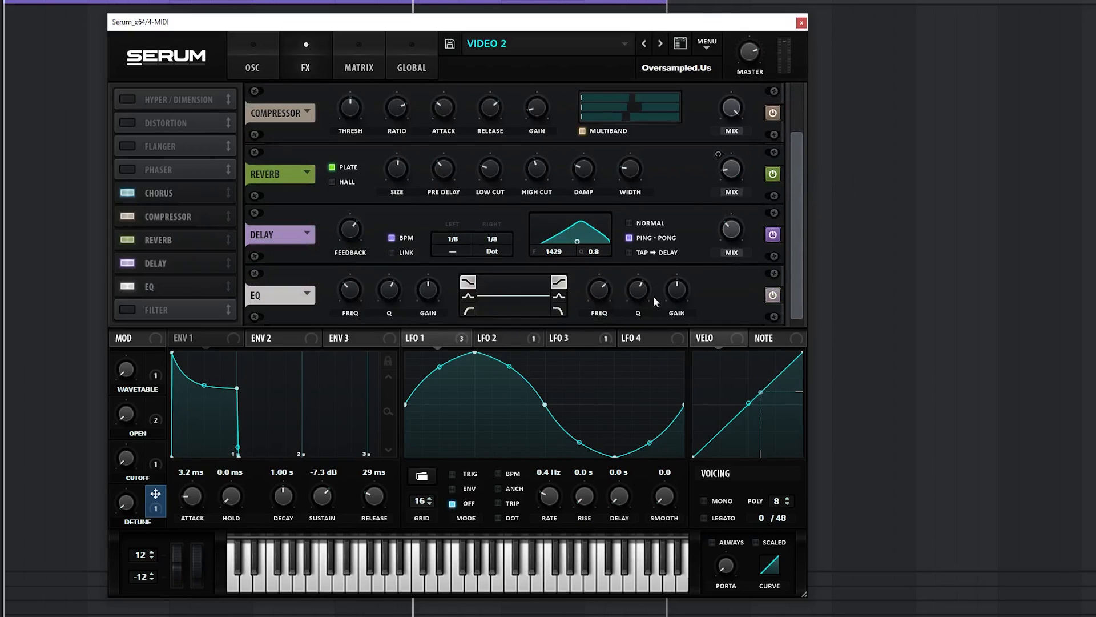
- Try a slight gain boost on the EQ's high band during playback, and switch the EQ off
key(space)
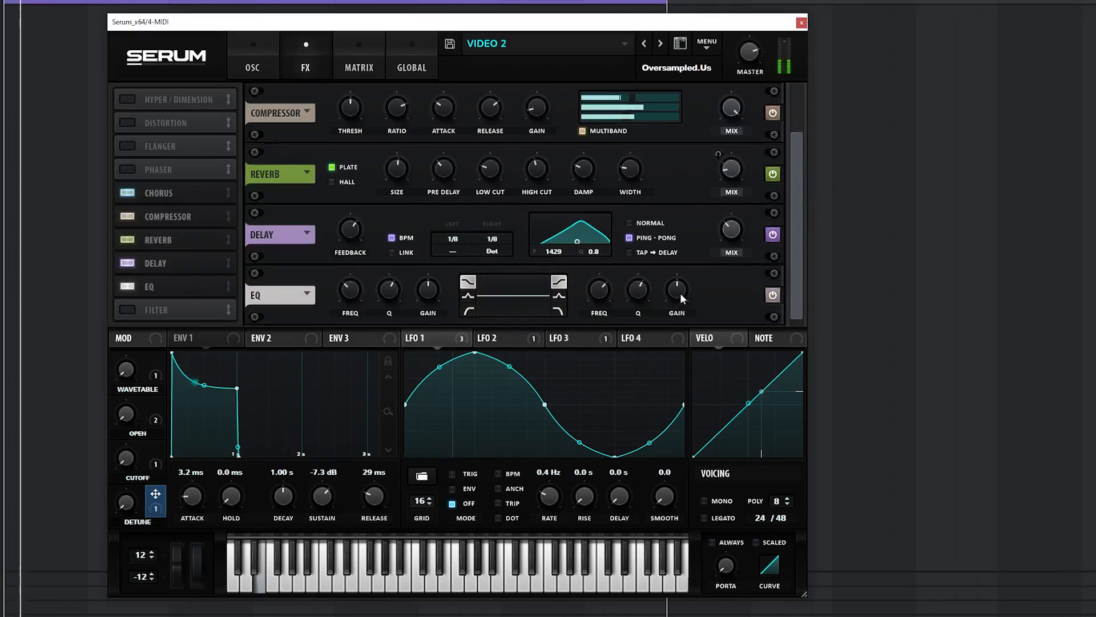
drag(681, 292, 686, 292)
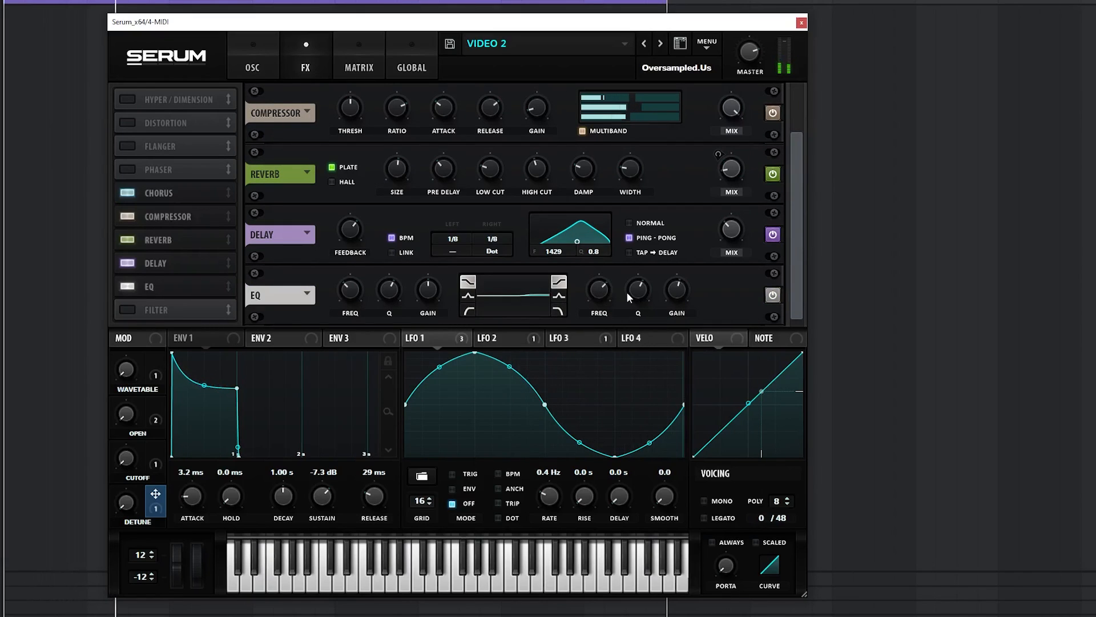
mouse_move(589, 320)
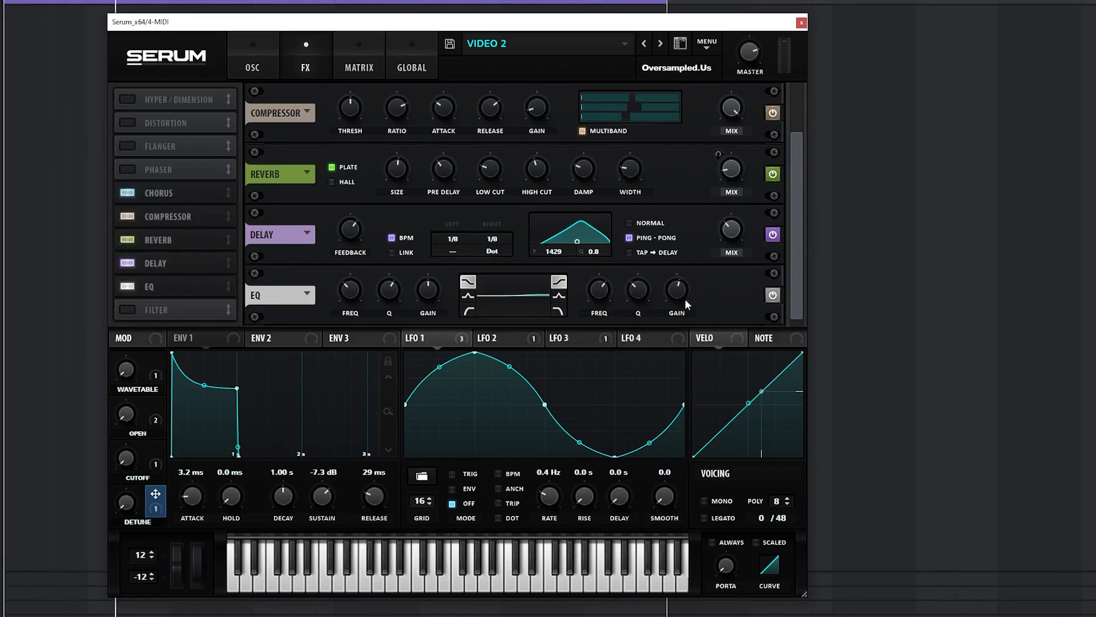
click(129, 286)
click(255, 74)
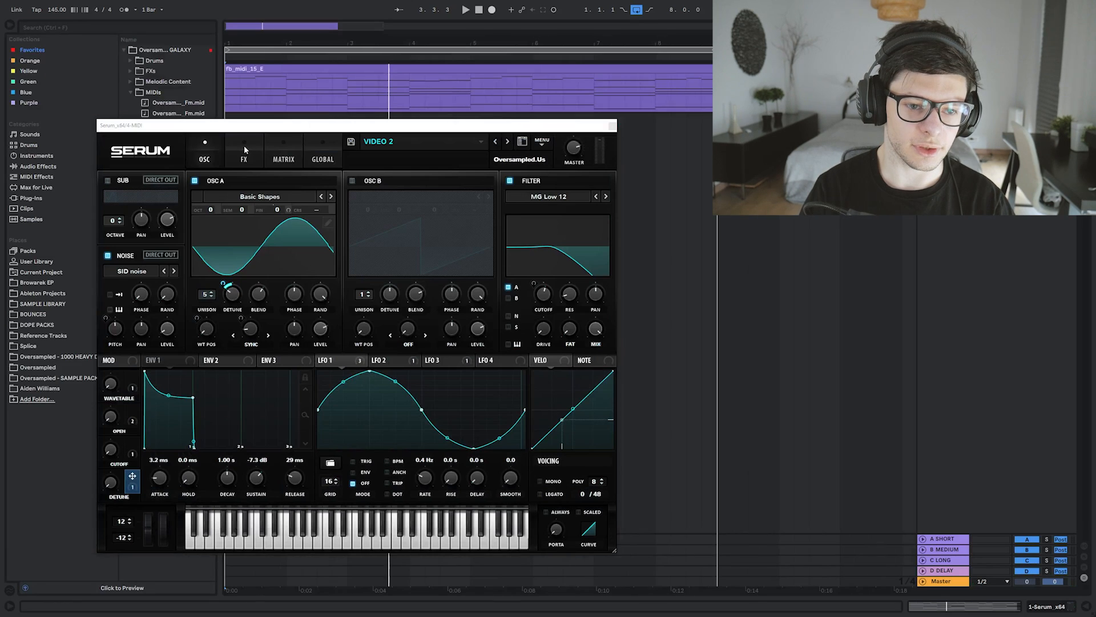
- Move the Serum window clear of the arrangement and audition the sound with the fb_midi_16_E clip
drag(239, 120, 623, 142)
key(space)
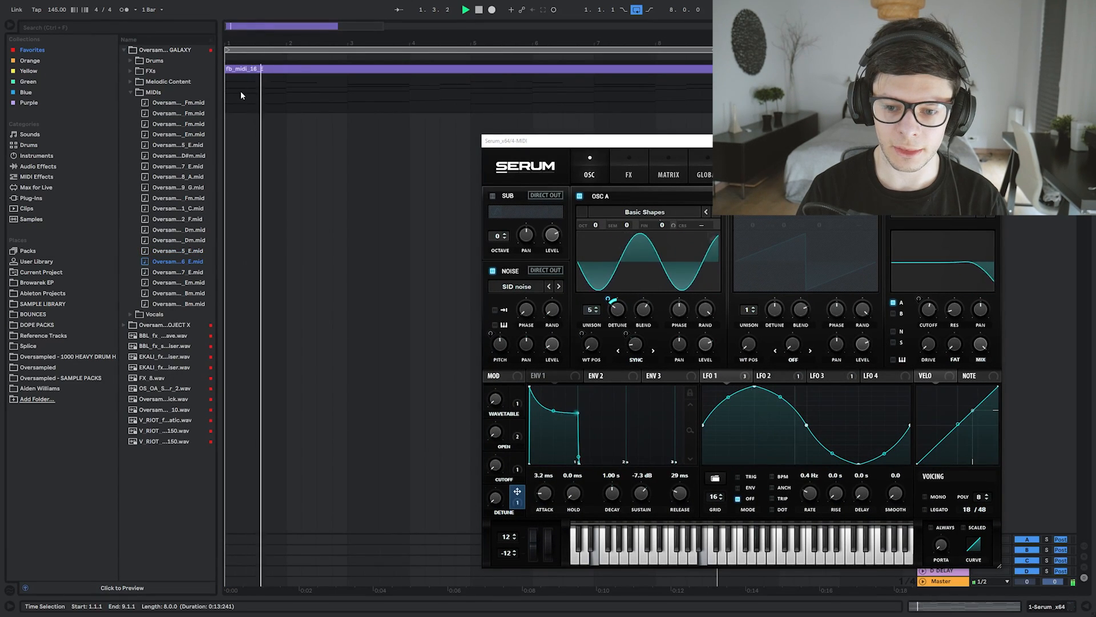
click(282, 105)
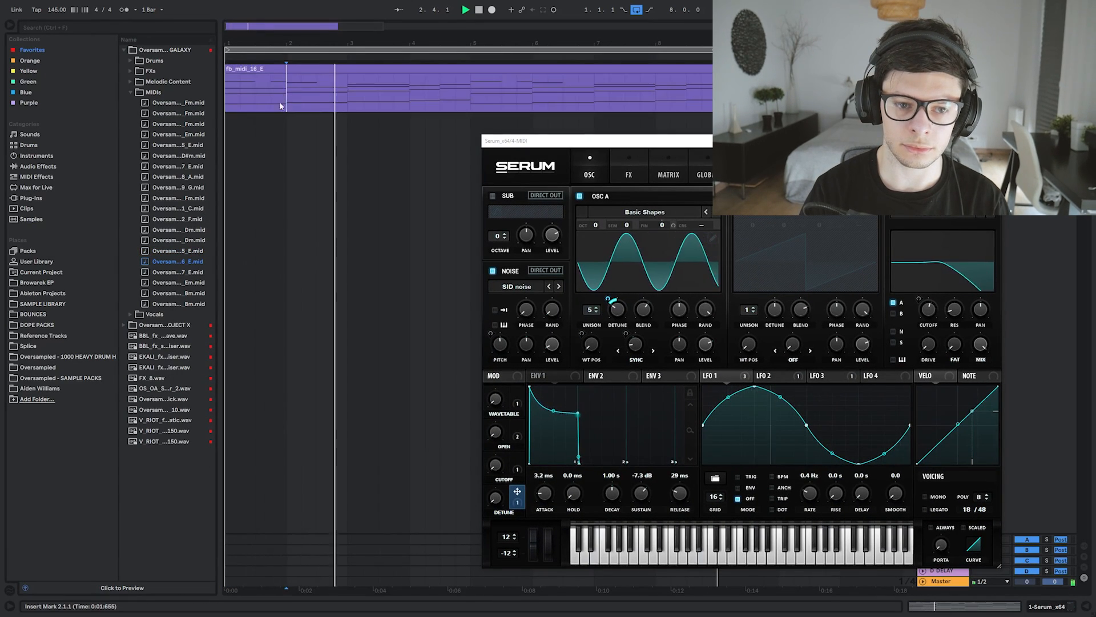
scroll(245, 110, down, 2)
click(228, 105)
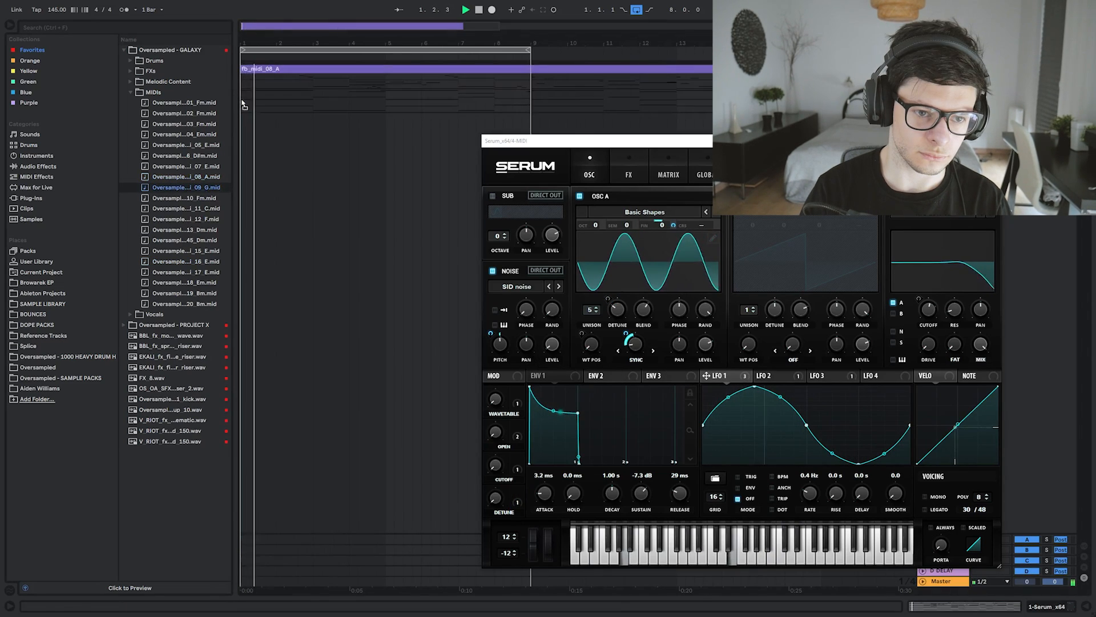
- Extend the arrangement loop to 16 bars over the fb_midi_08_A clip and add the Pitch MIDI effect to the track
drag(244, 105, 323, 97)
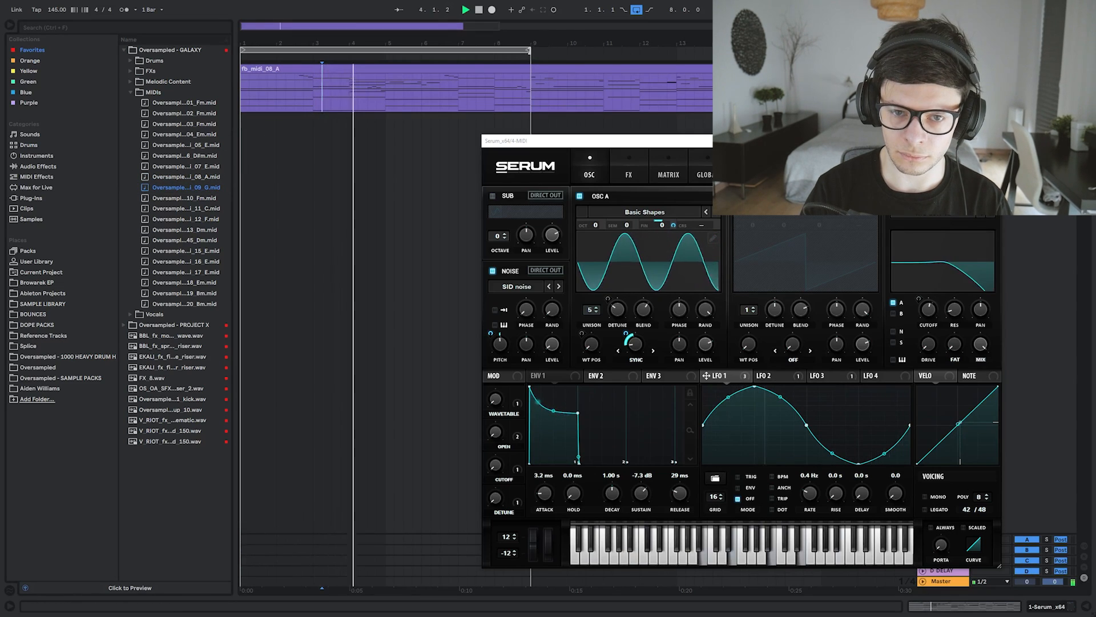
drag(529, 50, 821, 50)
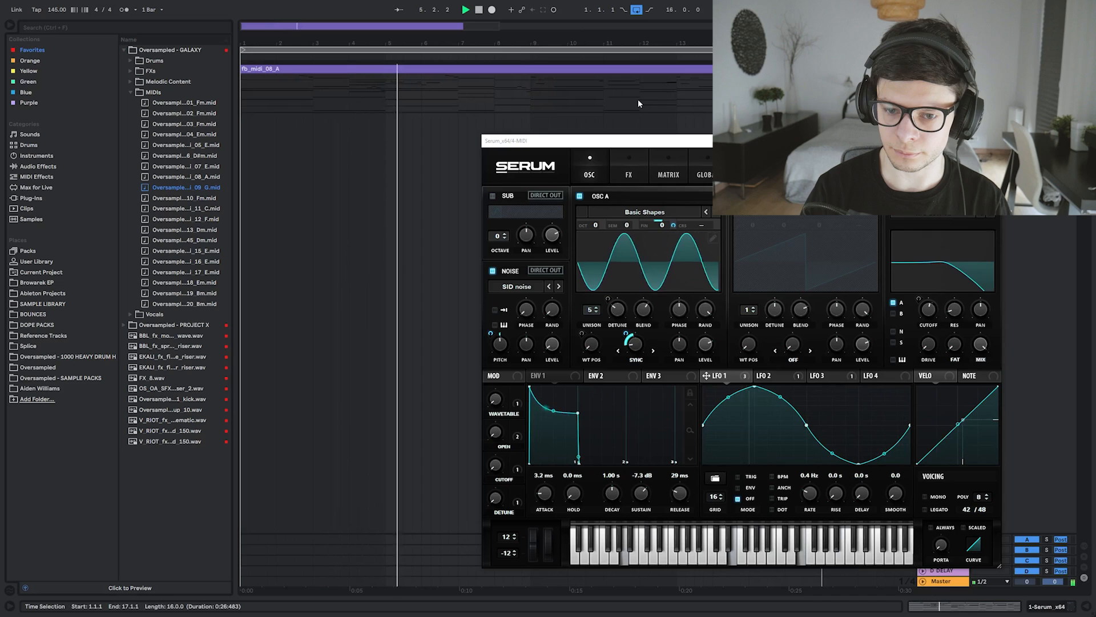
click(33, 92)
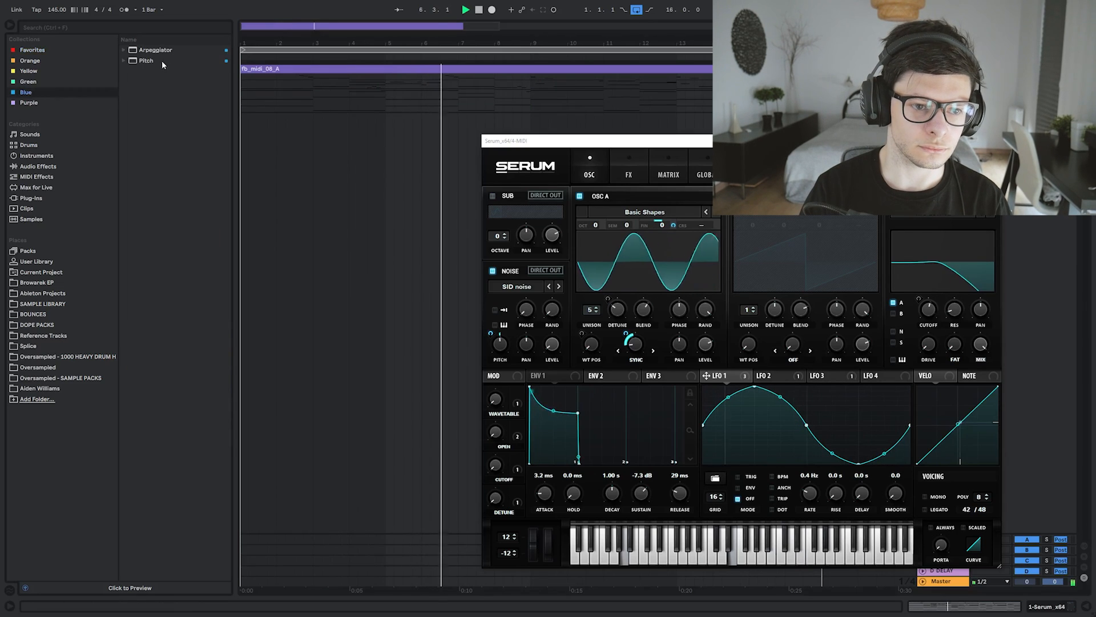
drag(162, 60, 296, 87)
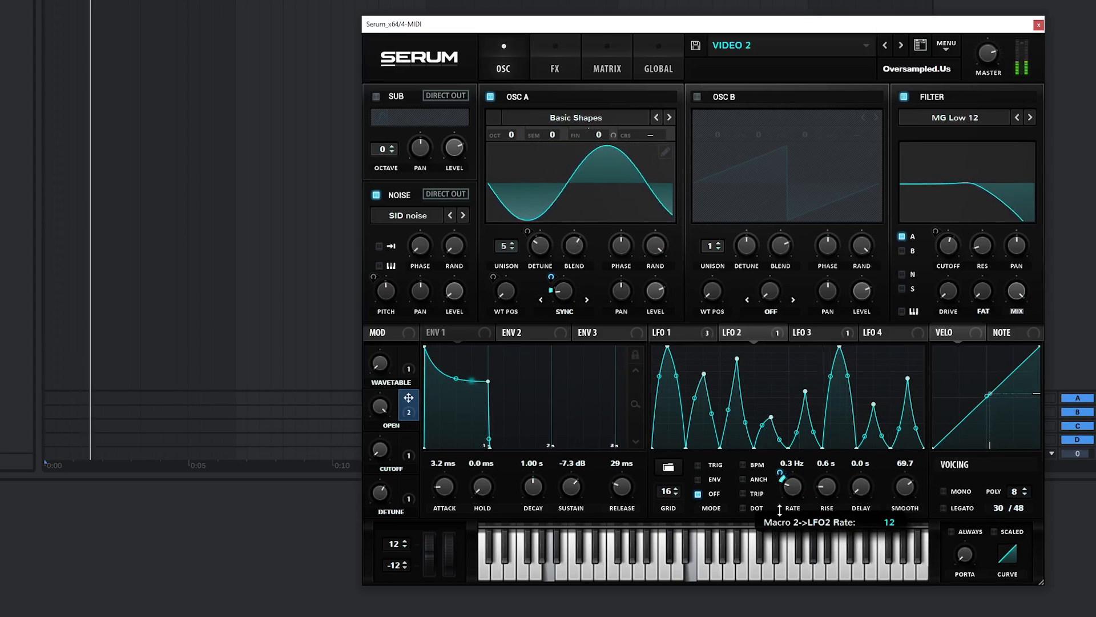
- Set Macro 2's modulation of the LFO 2 rate to about 12 and rename the macro SPEED
drag(778, 523, 778, 520)
double_click(390, 425)
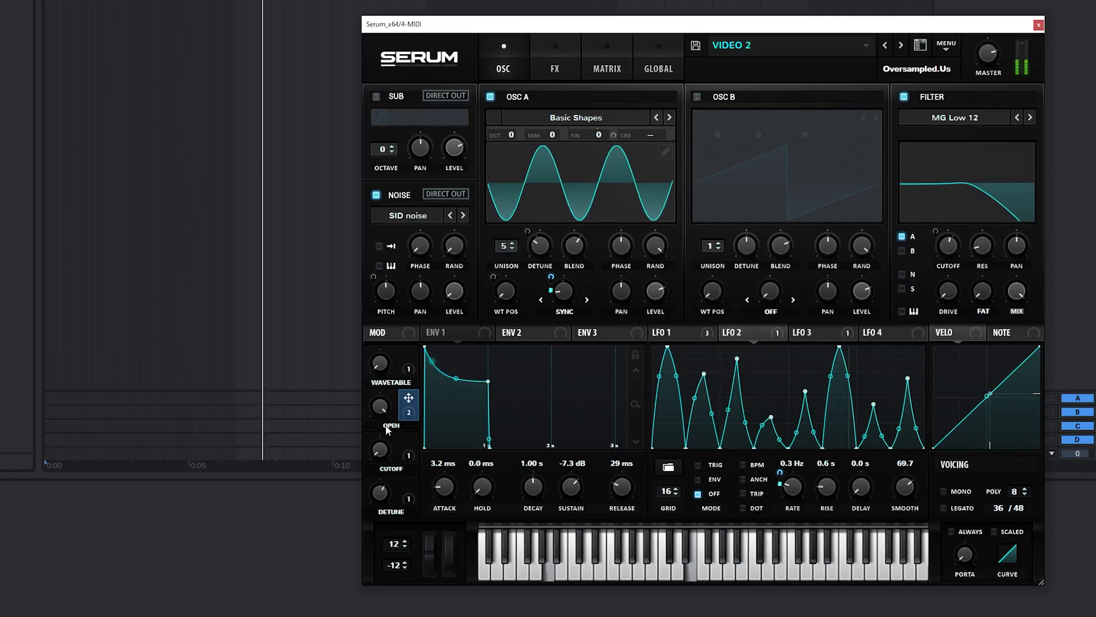
text(speed)
key(Return)
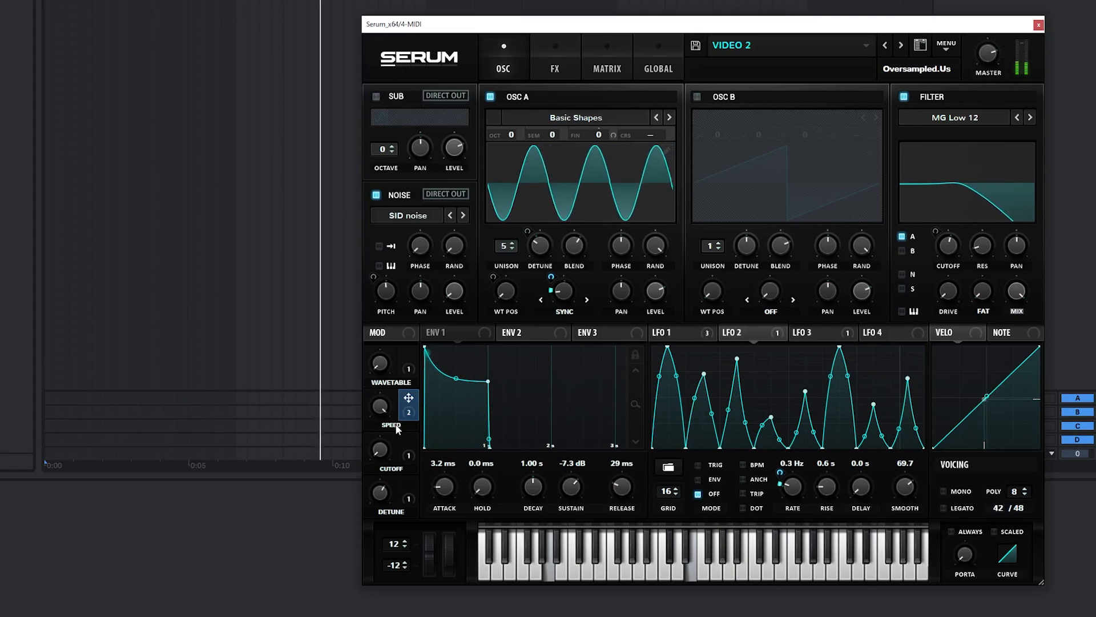
- Remove Macro 2's modulation from oscillator A's Sync warp amount
right_click(564, 290)
click(623, 321)
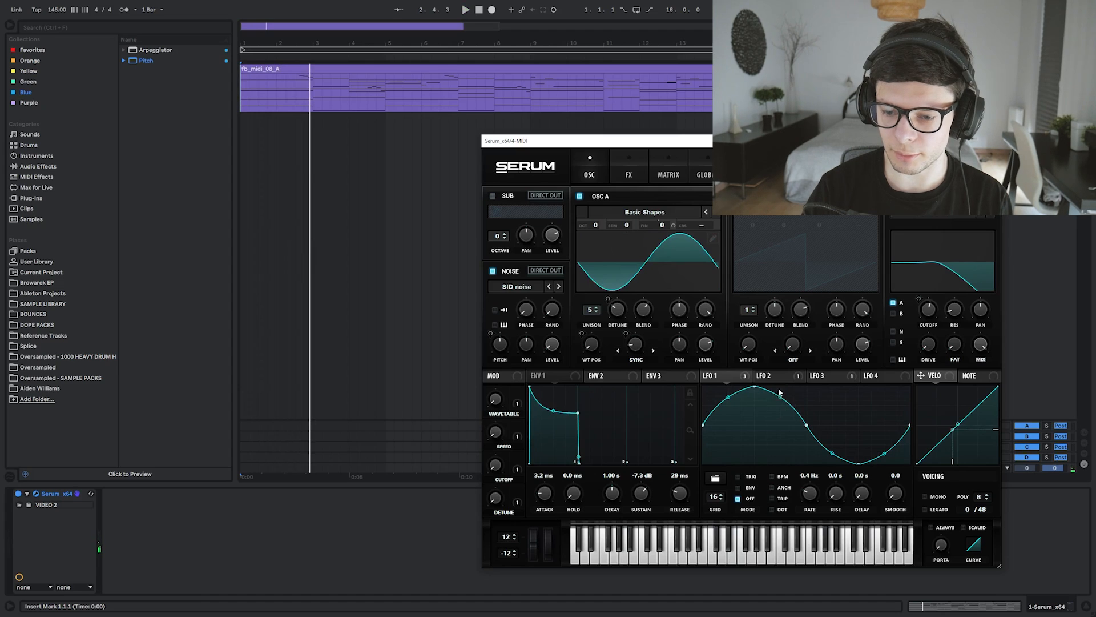
- Show LFO 2 and audition the macro-shaped sound by playing notes on the on-screen keyboard
click(742, 335)
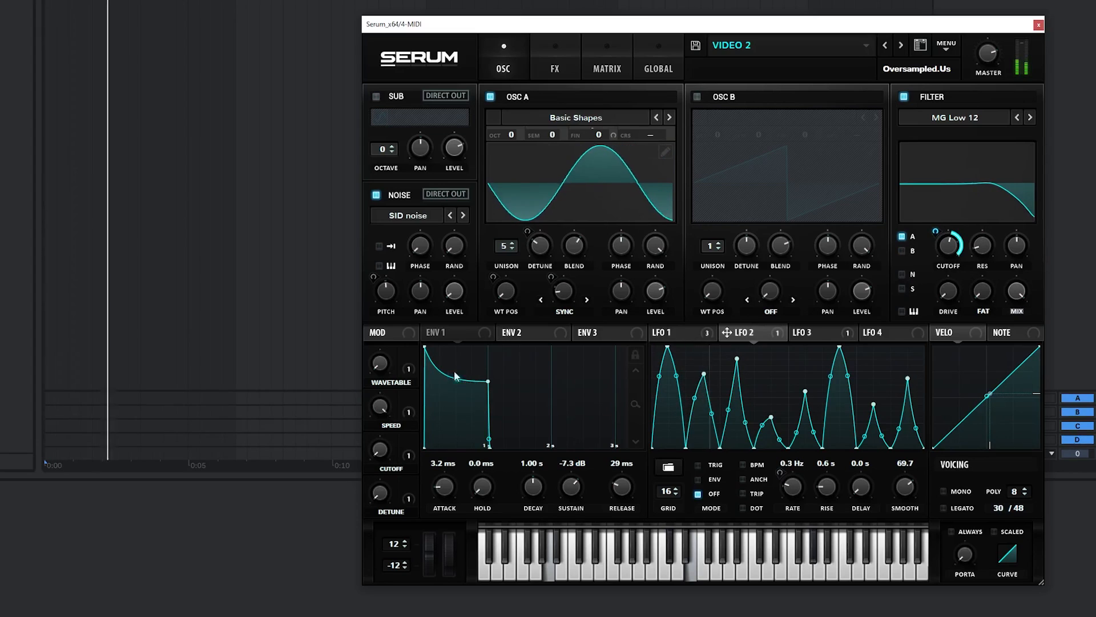
mouse_move(378, 428)
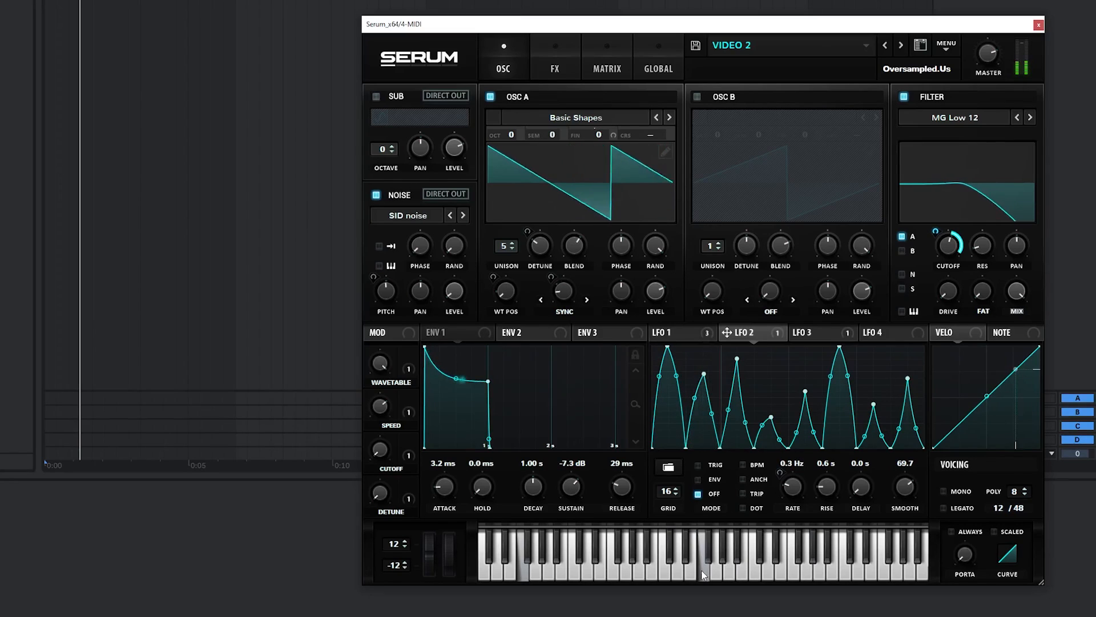
click(728, 556)
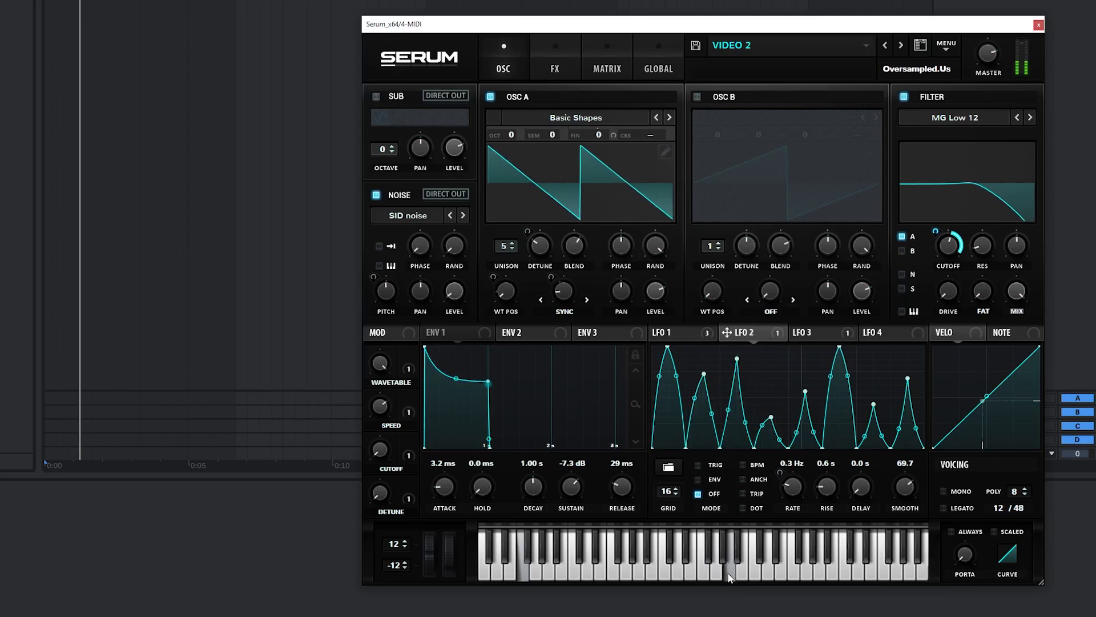